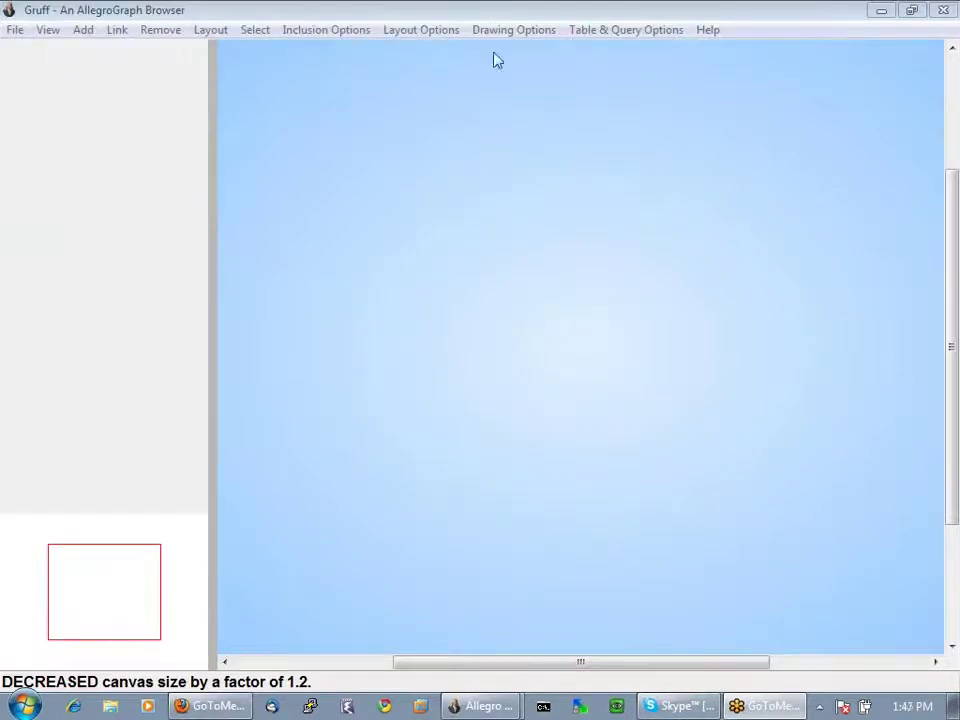
Open the recent triple-store gov.db in read-only mode.
{"action": "left_click", "coordinate": [18, 35]}
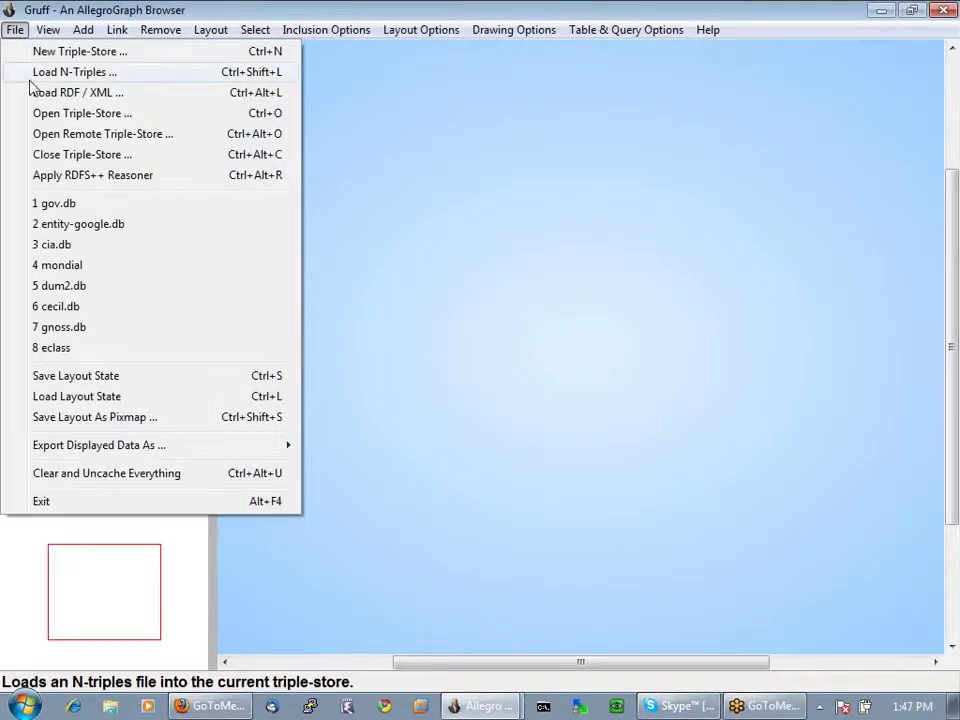
{"action": "left_click", "coordinate": [70, 205]}
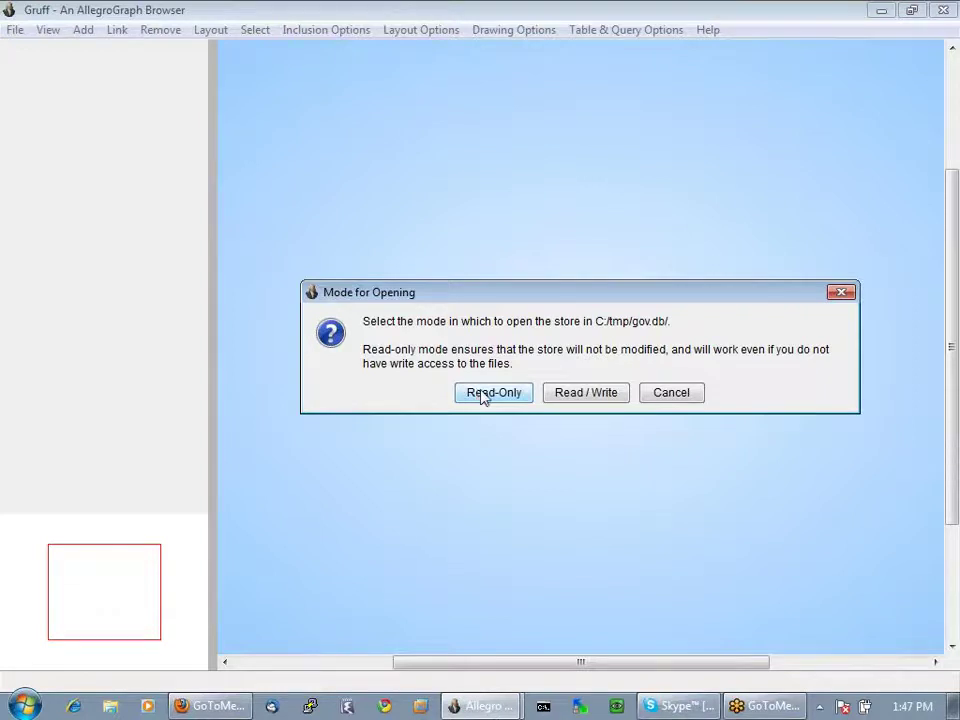
{"action": "left_click", "coordinate": [481, 395]}
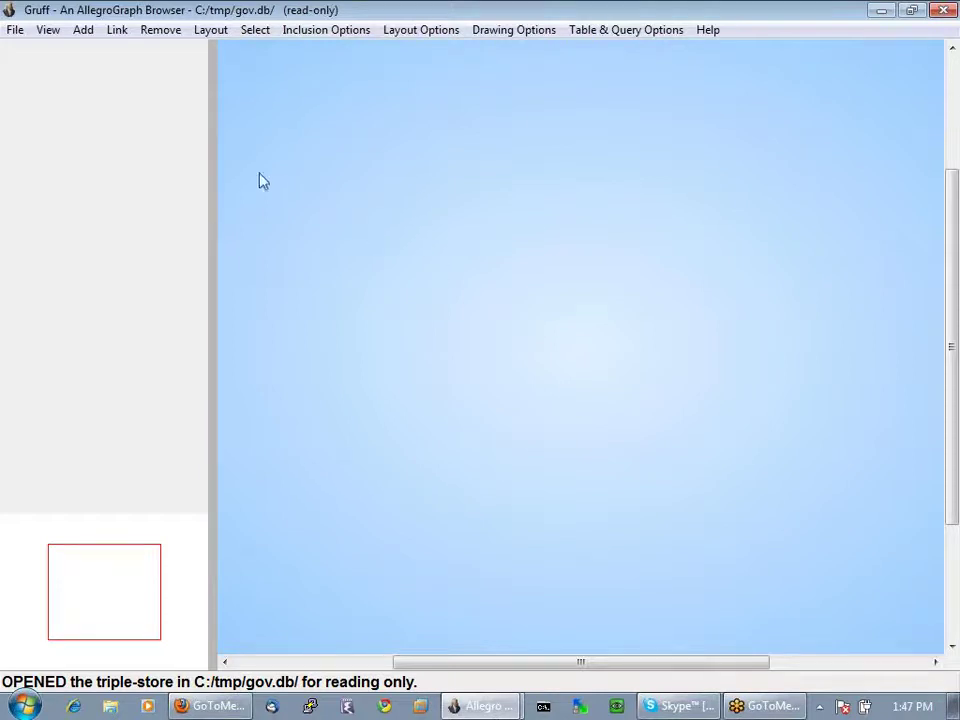
Add the Al Qaida subject node through the freetext query "osama bin laden" and shift it slightly on the canvas.
{"action": "left_click", "coordinate": [80, 32]}
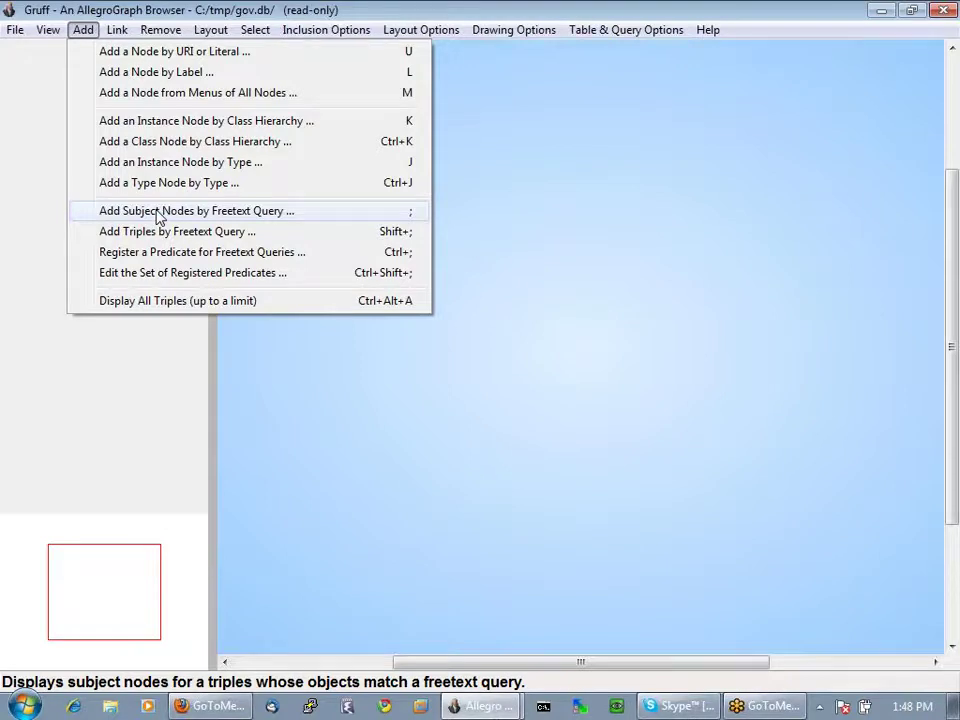
{"action": "left_click", "coordinate": [160, 214]}
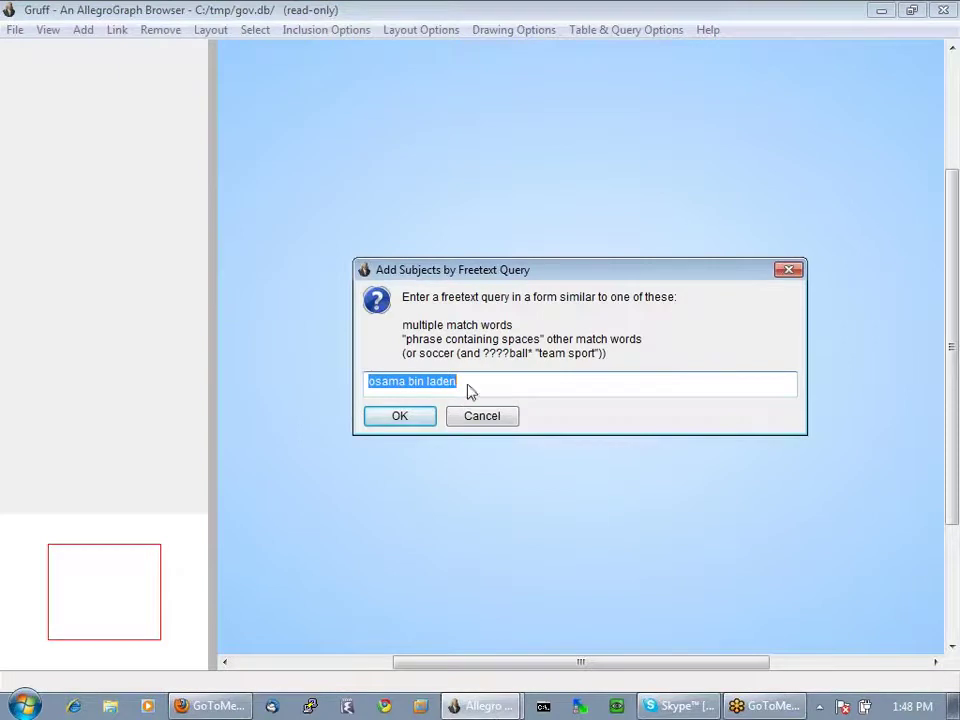
{"action": "left_click", "coordinate": [406, 420]}
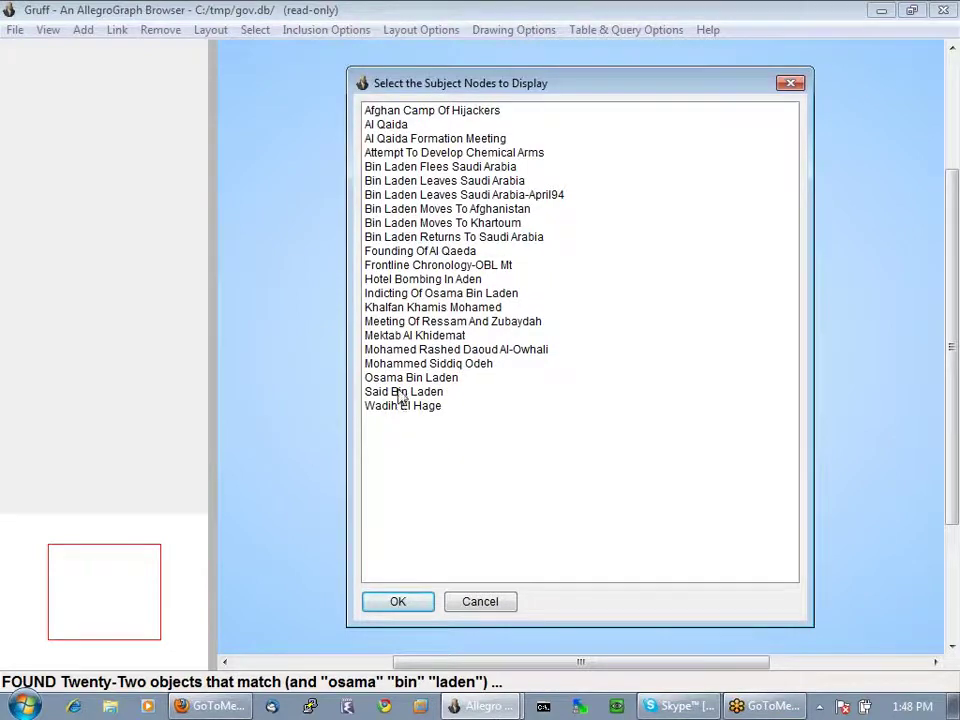
{"action": "left_click", "coordinate": [393, 125]}
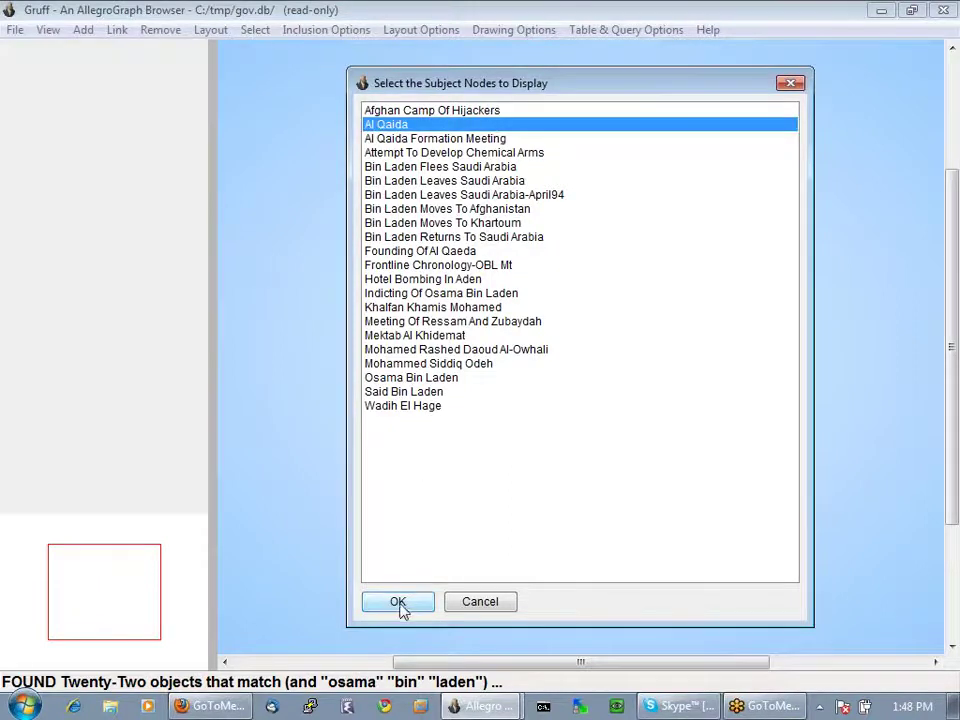
{"action": "left_click", "coordinate": [399, 603]}
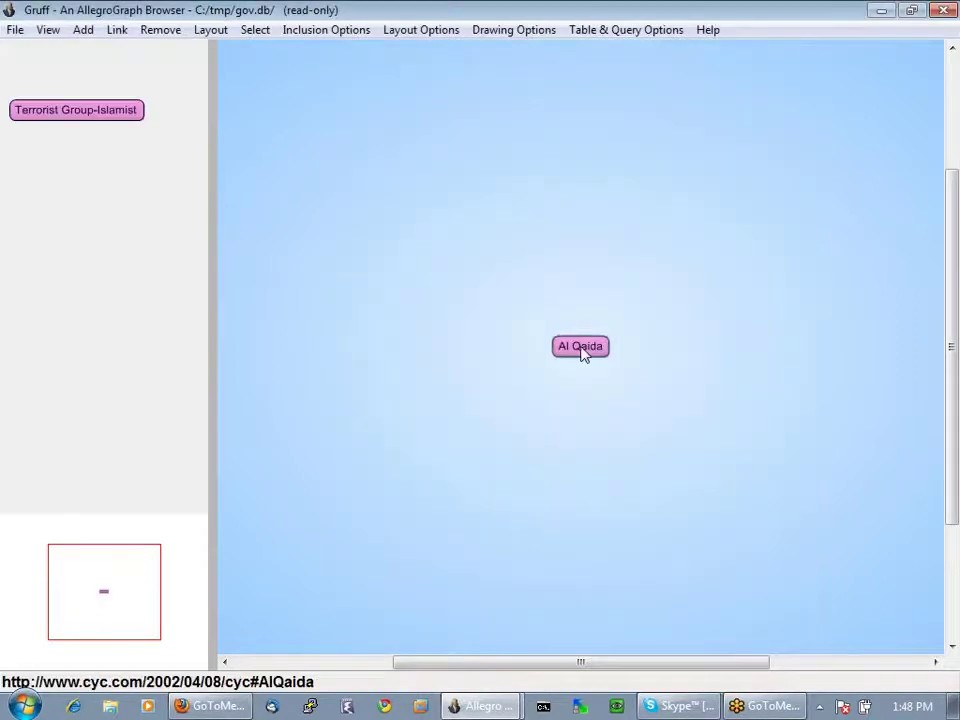
{"action": "left_click_drag", "start_coordinate": [583, 352], "coordinate": [564, 373]}
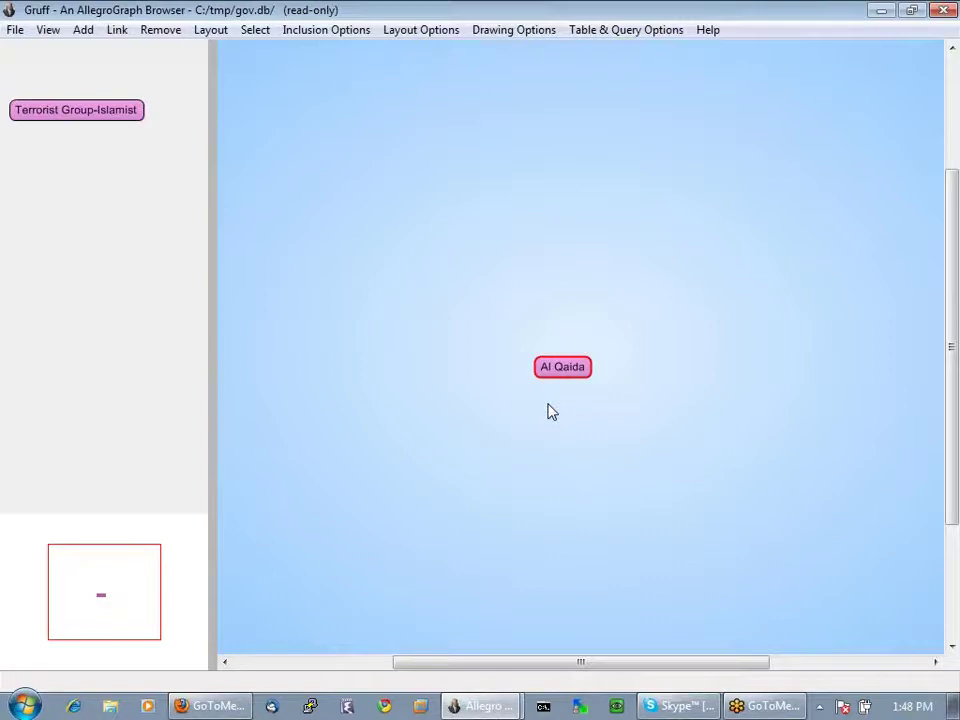
Show the Al Qaida node in the table view and look through its properties and linked values.
{"action": "left_click", "coordinate": [48, 30]}
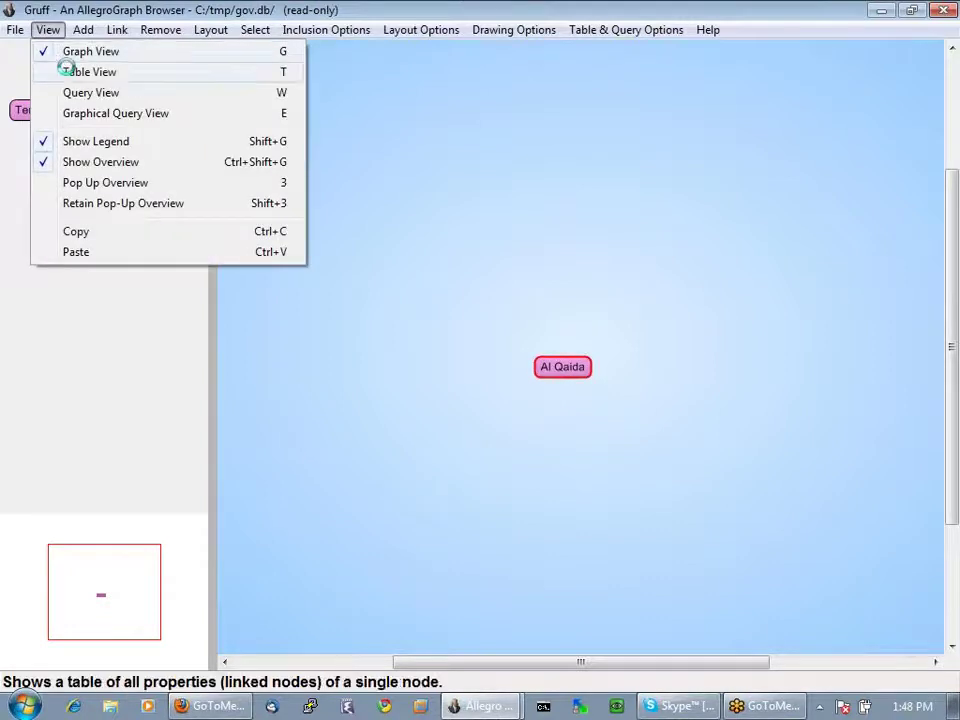
{"action": "left_click", "coordinate": [68, 72]}
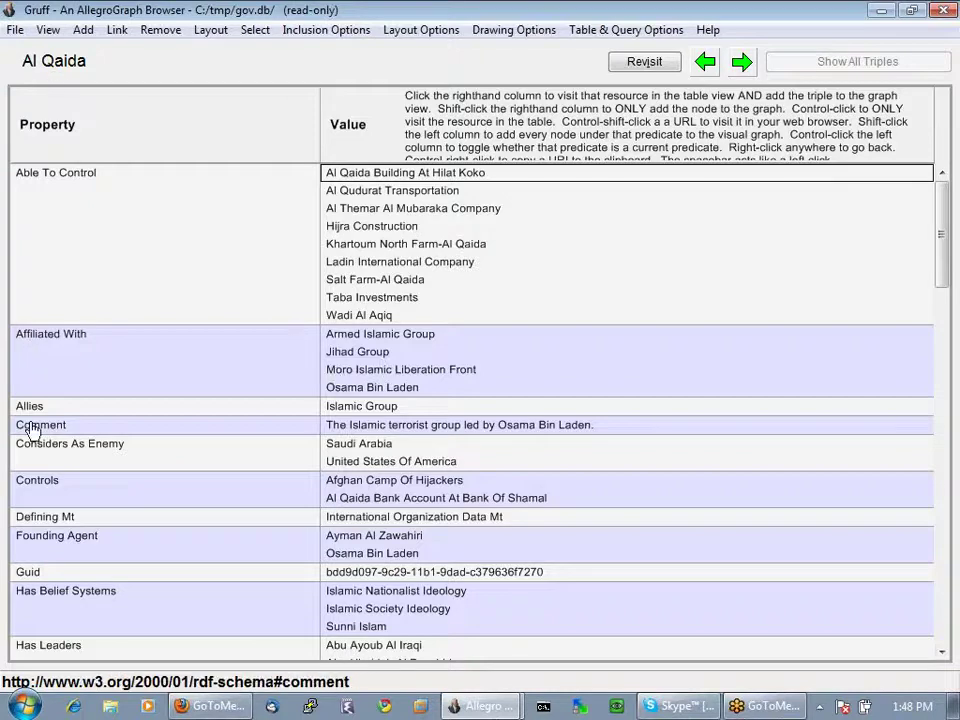
{"action": "scroll", "coordinate": [357, 396], "scroll_direction": "down", "scroll_amount": 2}
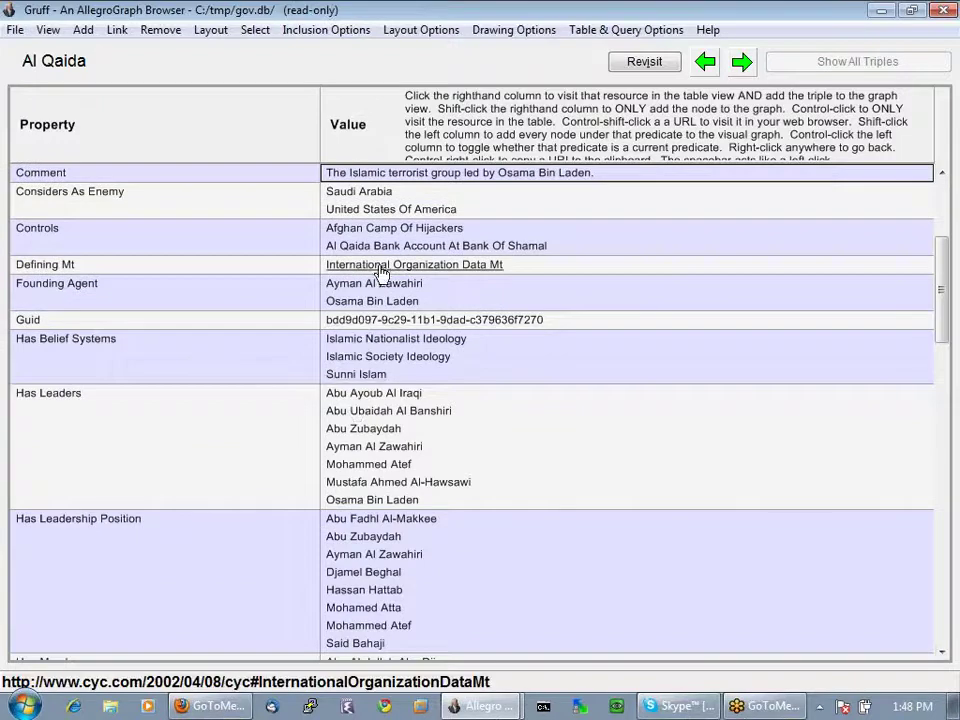
{"action": "scroll", "coordinate": [375, 305], "scroll_direction": "up", "scroll_amount": 2}
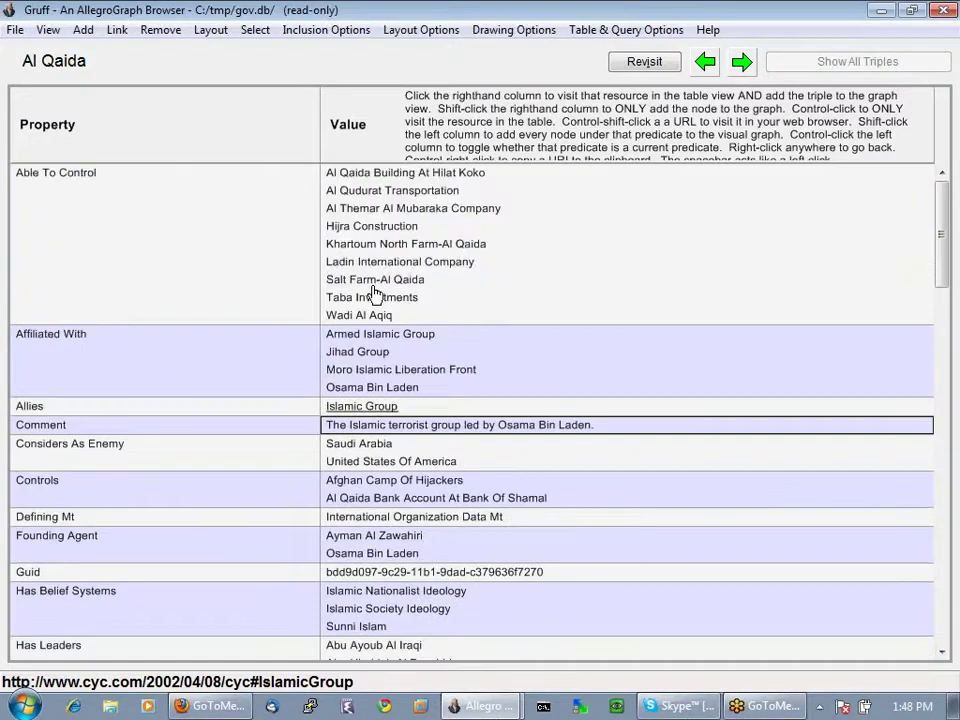
Follow the table links from Al Qaida's founding agent Osama Bin Laden through an affiliated leader to Harakat Ul-Mujahedin.
{"action": "scroll", "coordinate": [379, 405], "scroll_direction": "down", "scroll_amount": 1}
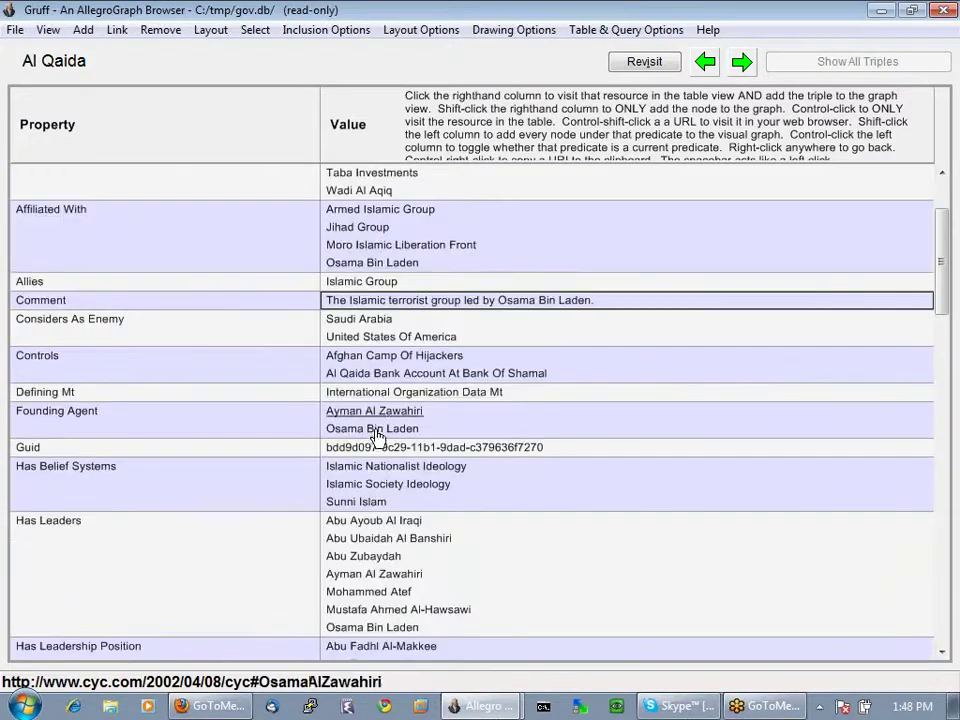
{"action": "left_click", "coordinate": [373, 430]}
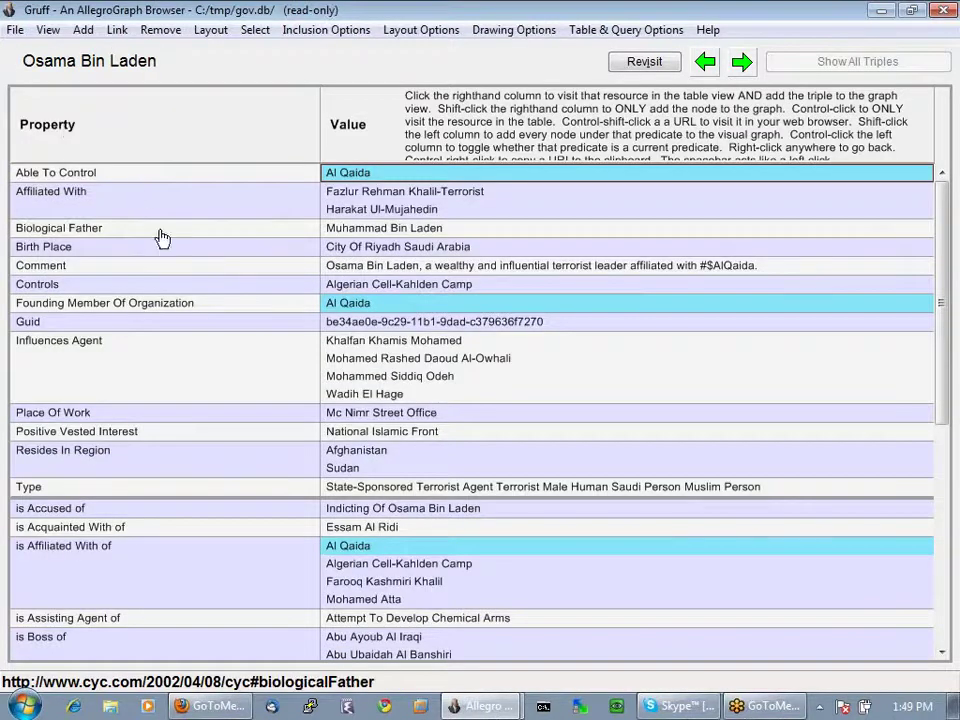
{"action": "scroll", "coordinate": [300, 430], "scroll_direction": "down", "scroll_amount": 1}
{"action": "left_click", "coordinate": [342, 459]}
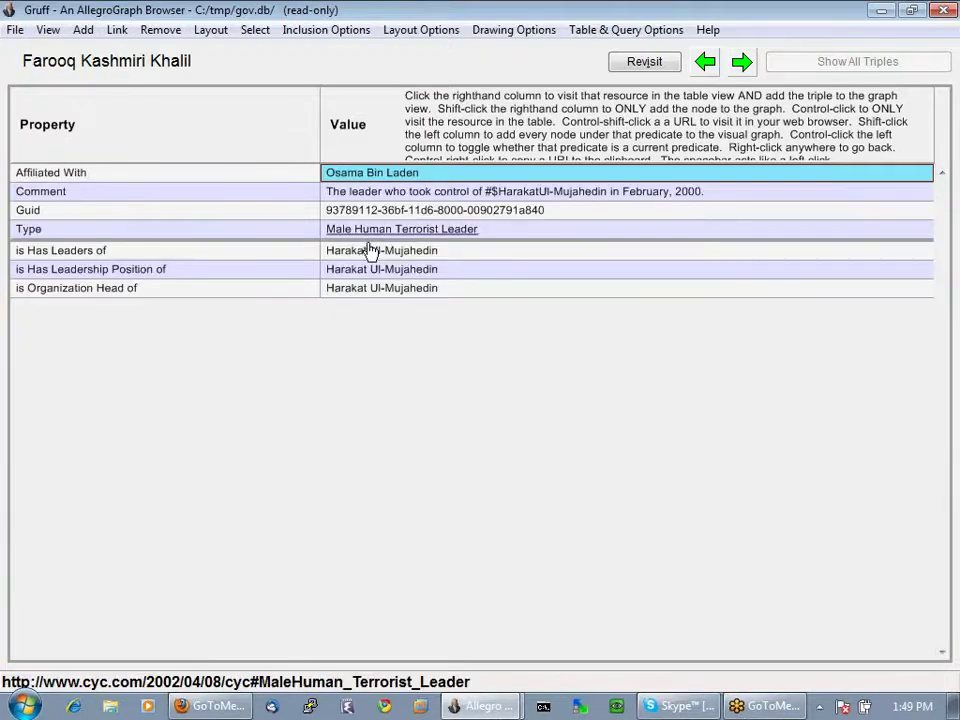
{"action": "left_click", "coordinate": [371, 252]}
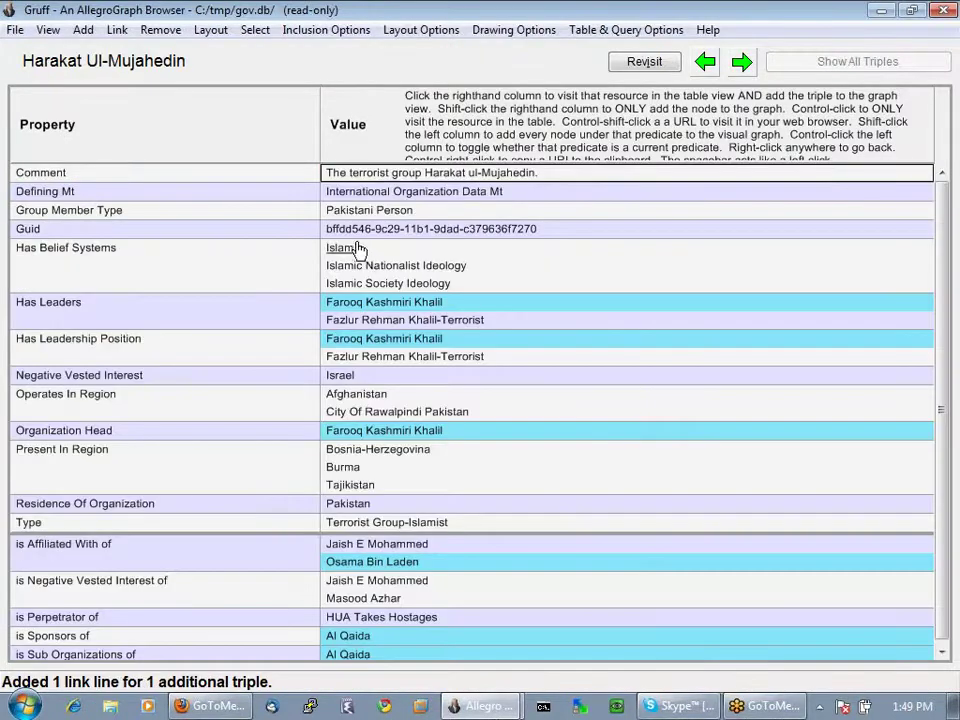
Return to the graph view, inspect the chain of linked nodes, and undo the last three node additions.
{"action": "left_click", "coordinate": [46, 30]}
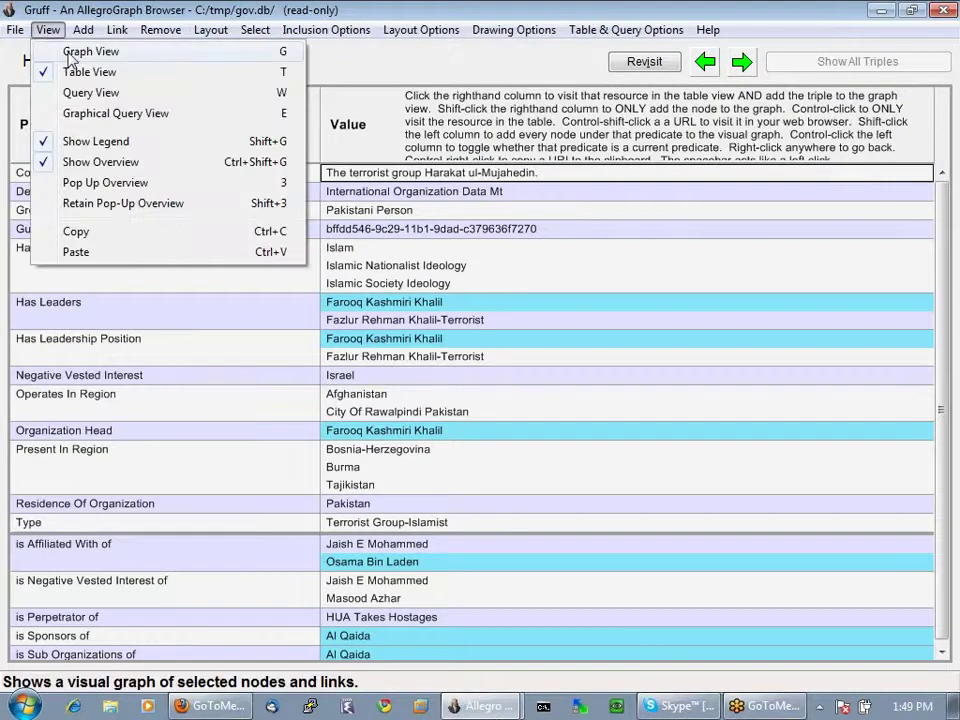
{"action": "left_click", "coordinate": [72, 53]}
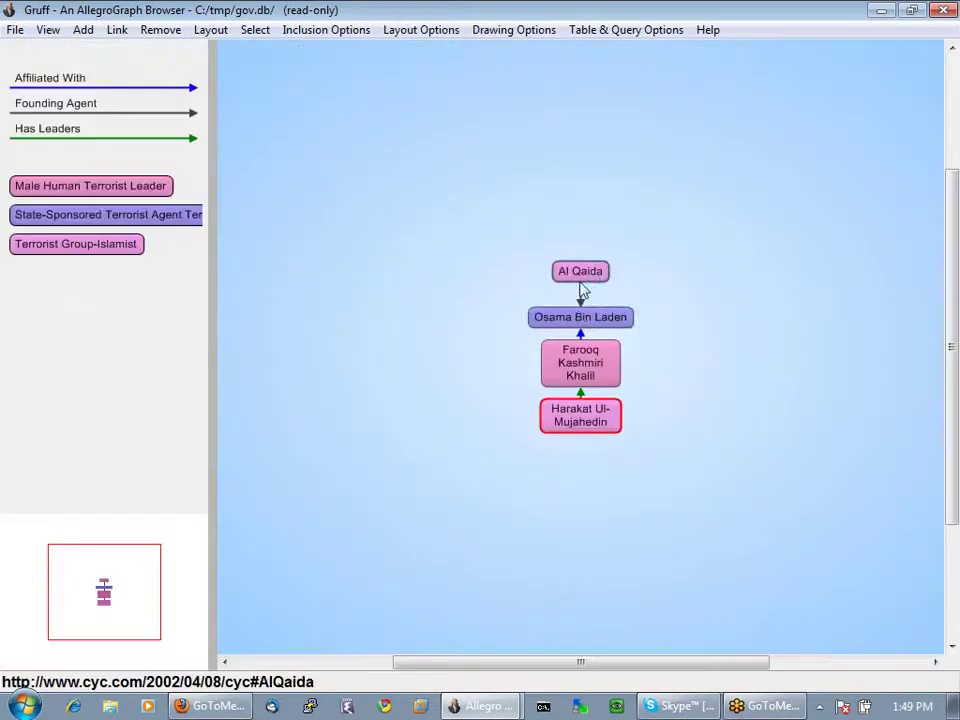
{"action": "mouse_move", "coordinate": [577, 288]}
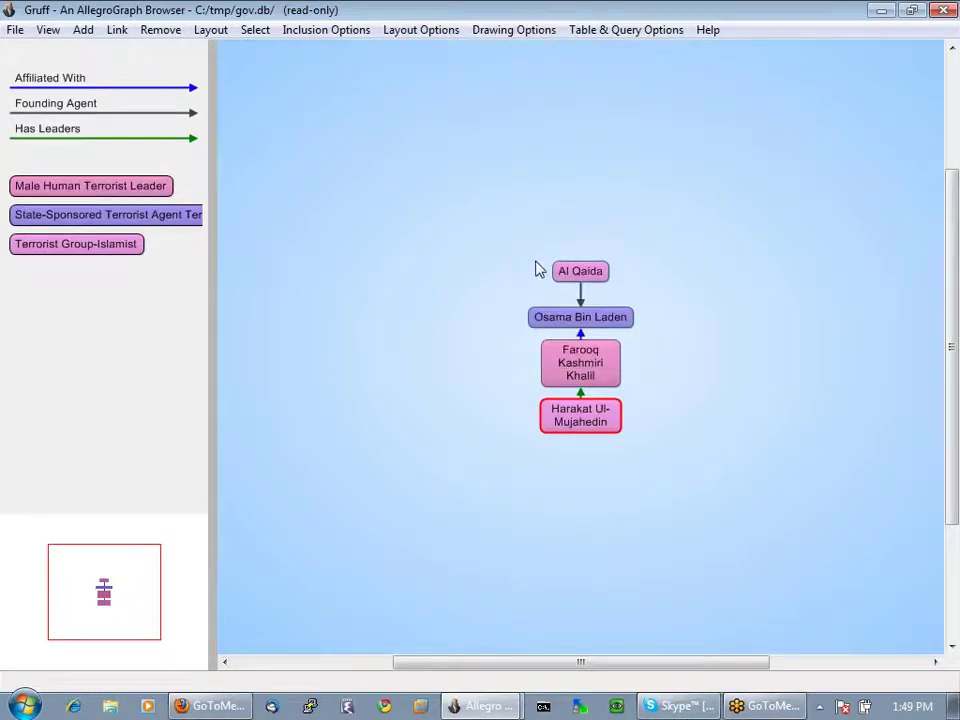
{"action": "key", "text": "ctrl+z"}
{"action": "key", "text": "ctrl+z"}
{"action": "key", "text": "ctrl+z"}
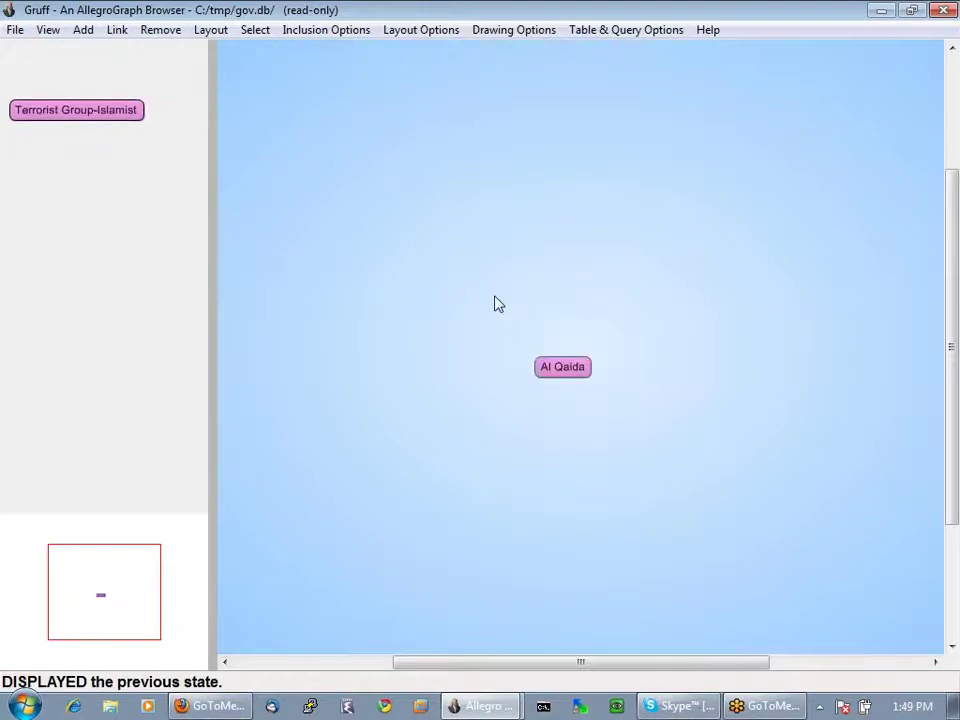
Add all nodes linked by the Has Leaders predicate with Al Qaida as subject.
{"action": "right_click", "coordinate": [565, 372]}
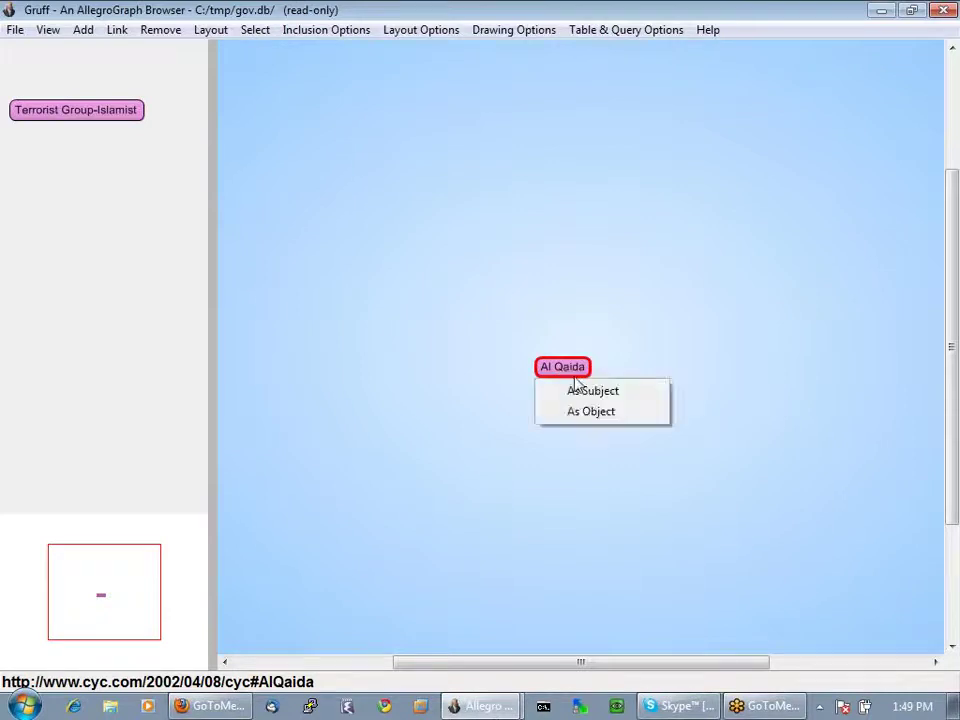
{"action": "left_click", "coordinate": [583, 390]}
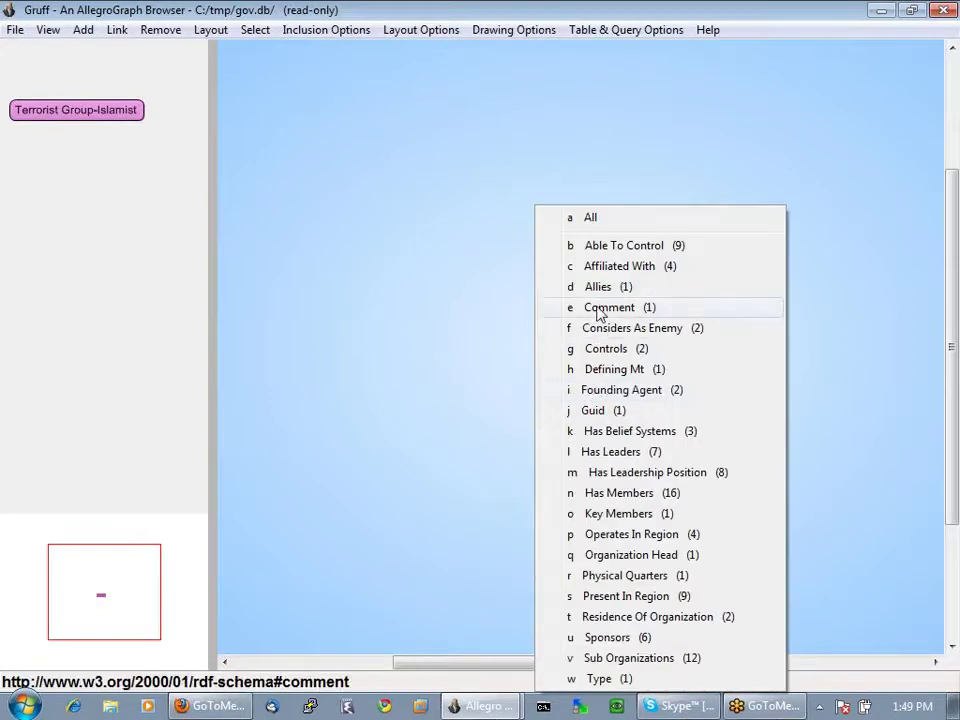
{"action": "left_click", "coordinate": [610, 452]}
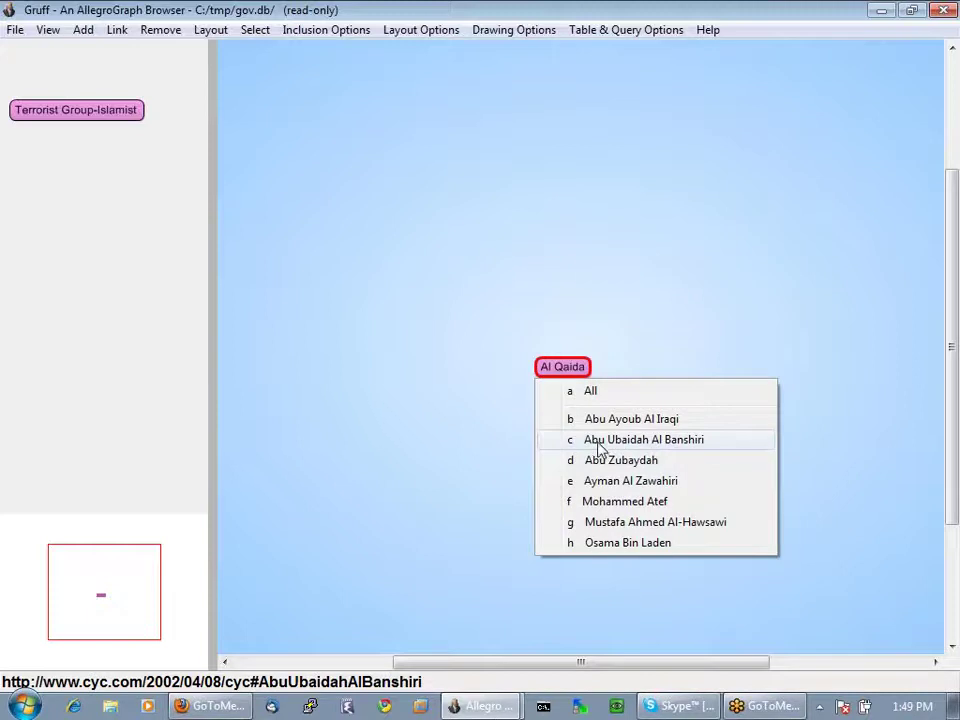
{"action": "left_click", "coordinate": [589, 390]}
Add all Founding Agent links with Al Qaida as subject and inspect the predicates on the link to Osama Bin Laden.
{"action": "right_click", "coordinate": [568, 352]}
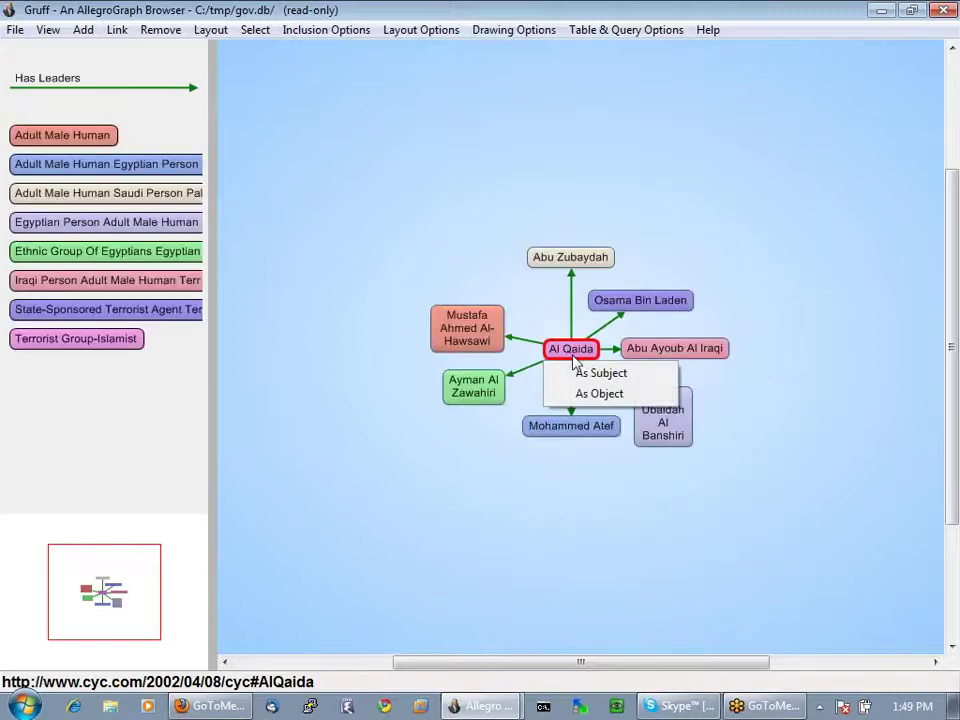
{"action": "left_click", "coordinate": [589, 374]}
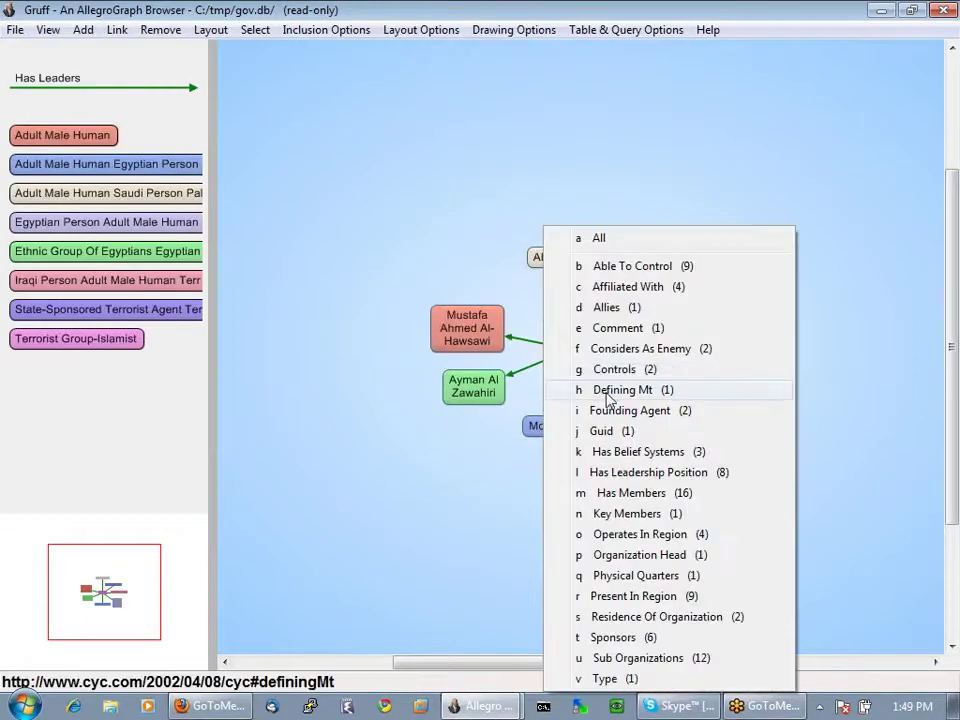
{"action": "left_click", "coordinate": [612, 410]}
{"action": "left_click", "coordinate": [596, 375]}
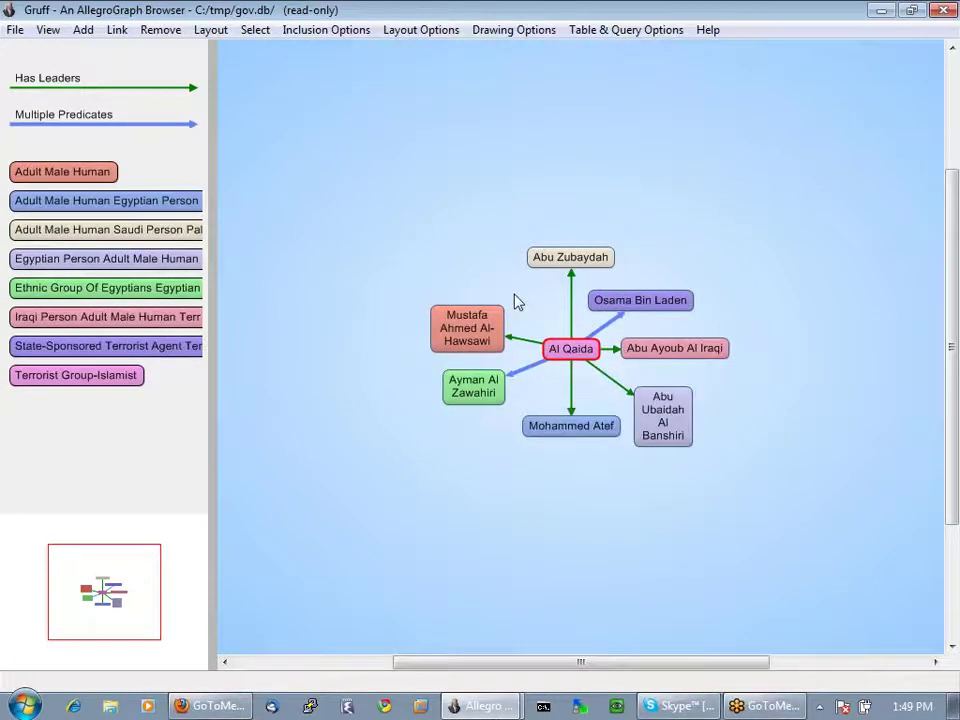
{"action": "mouse_move", "coordinate": [530, 376]}
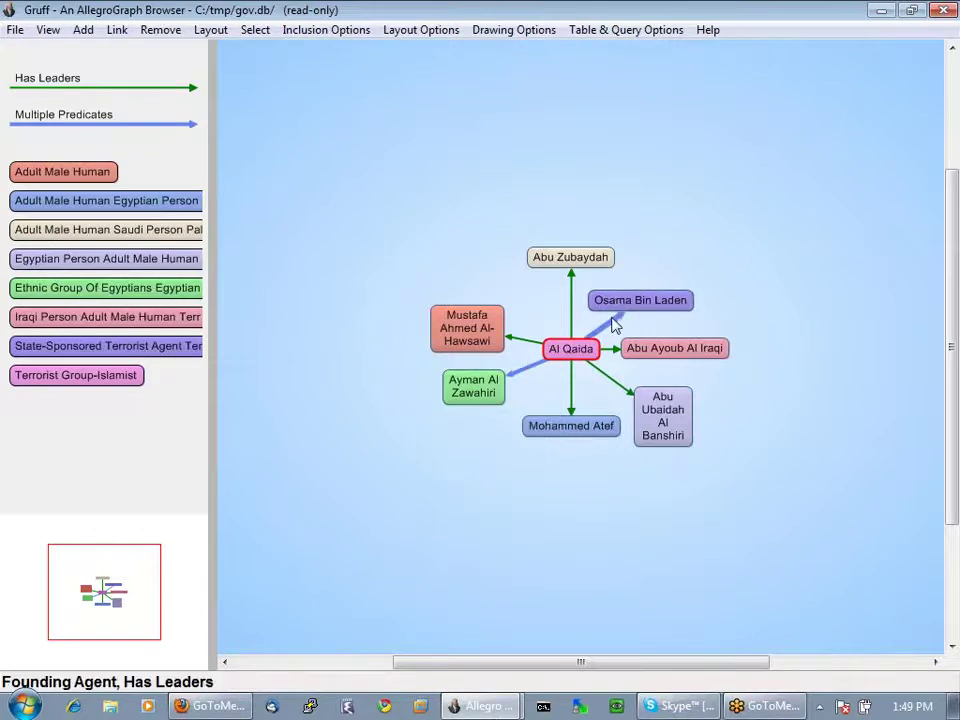
{"action": "mouse_move", "coordinate": [613, 324]}
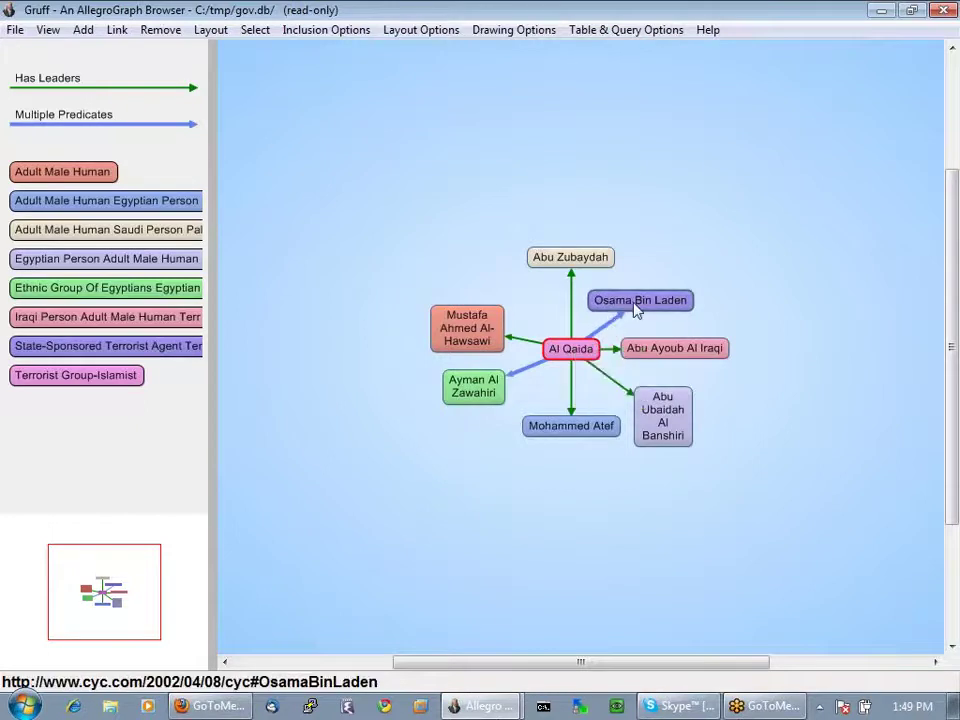
Make all predicates current for both selected subjects and objects, and expand the Abu Zubaydah node with its linked nodes.
{"action": "left_click", "coordinate": [577, 263]}
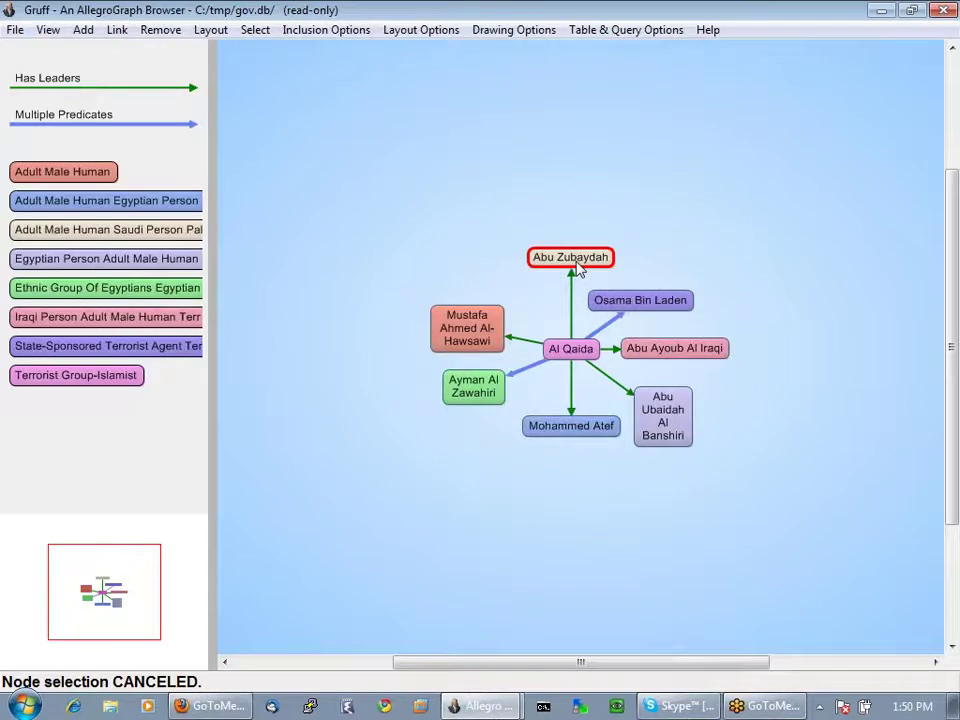
{"action": "key", "text": "p"}
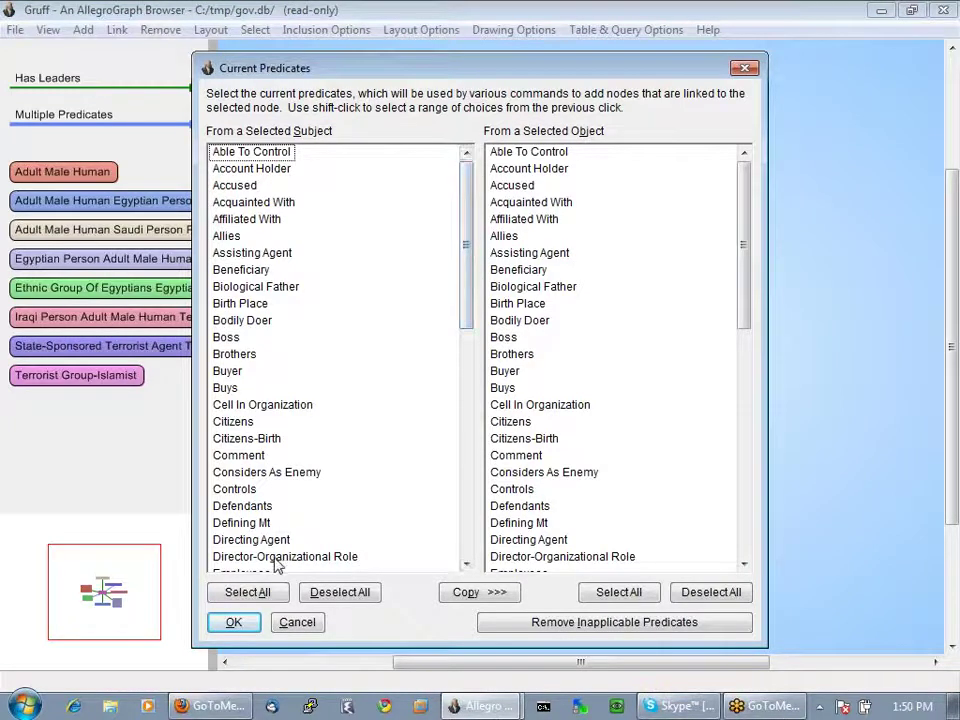
{"action": "left_click", "coordinate": [247, 592]}
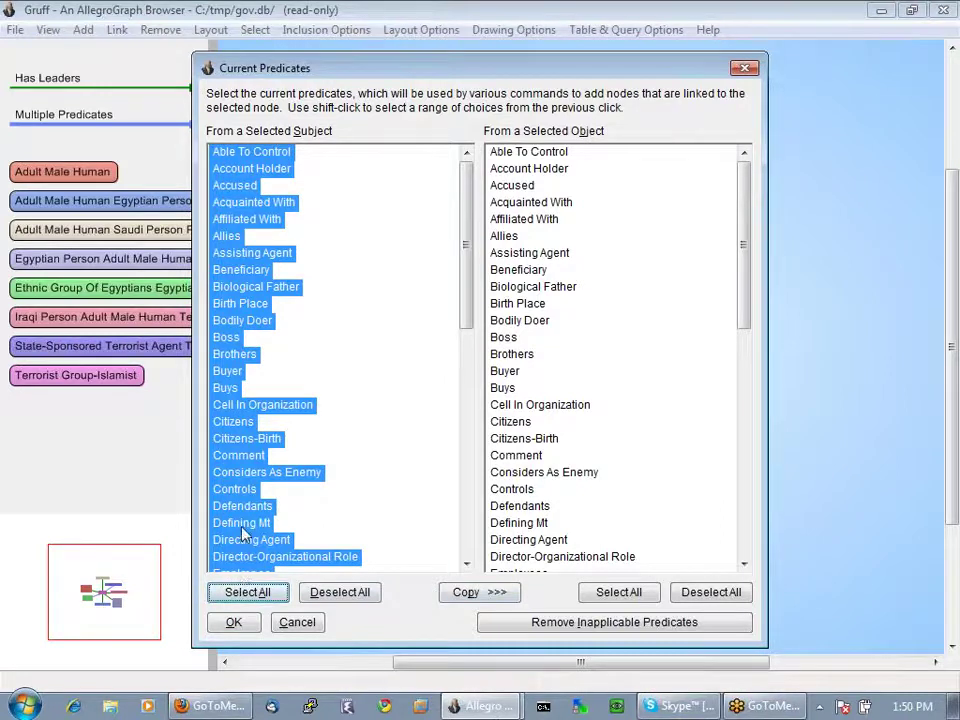
{"action": "left_click", "coordinate": [487, 594]}
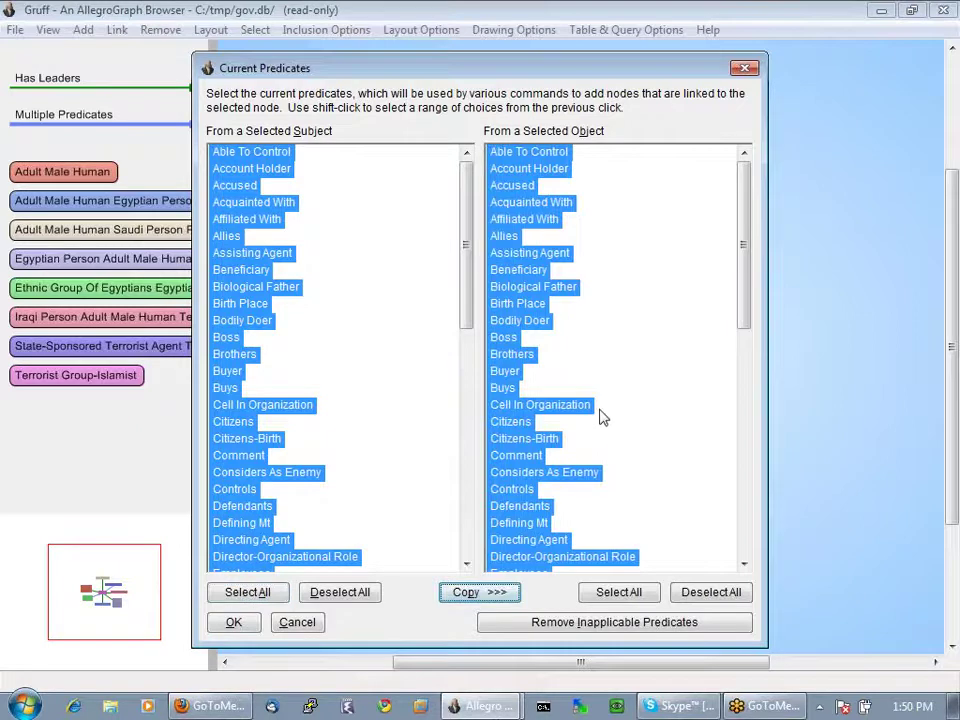
{"action": "left_click", "coordinate": [233, 624]}
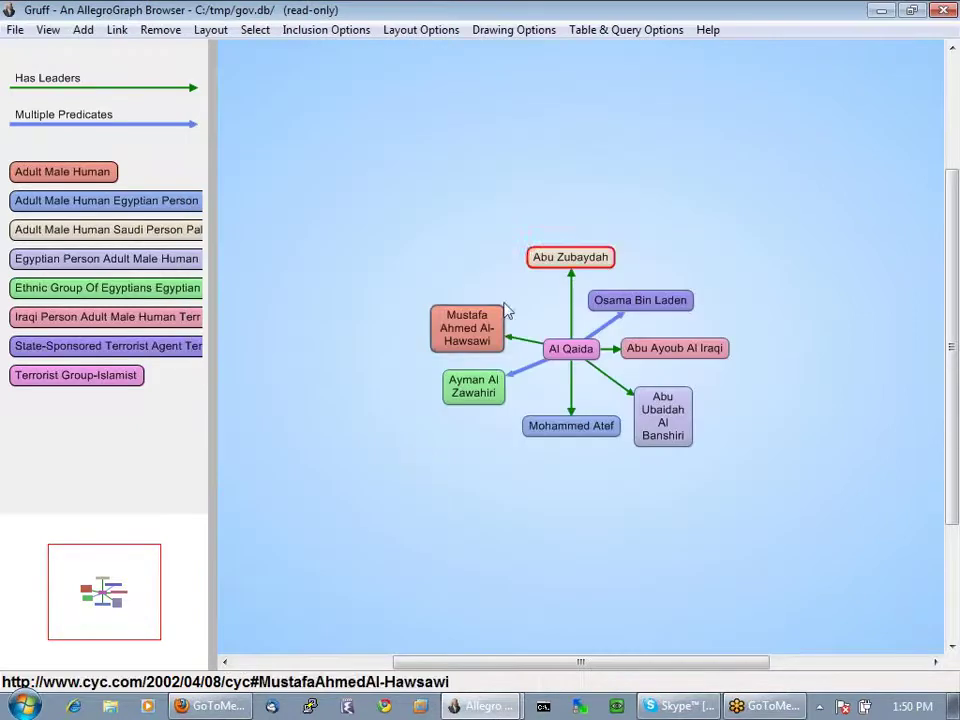
{"action": "left_click", "coordinate": [546, 260]}
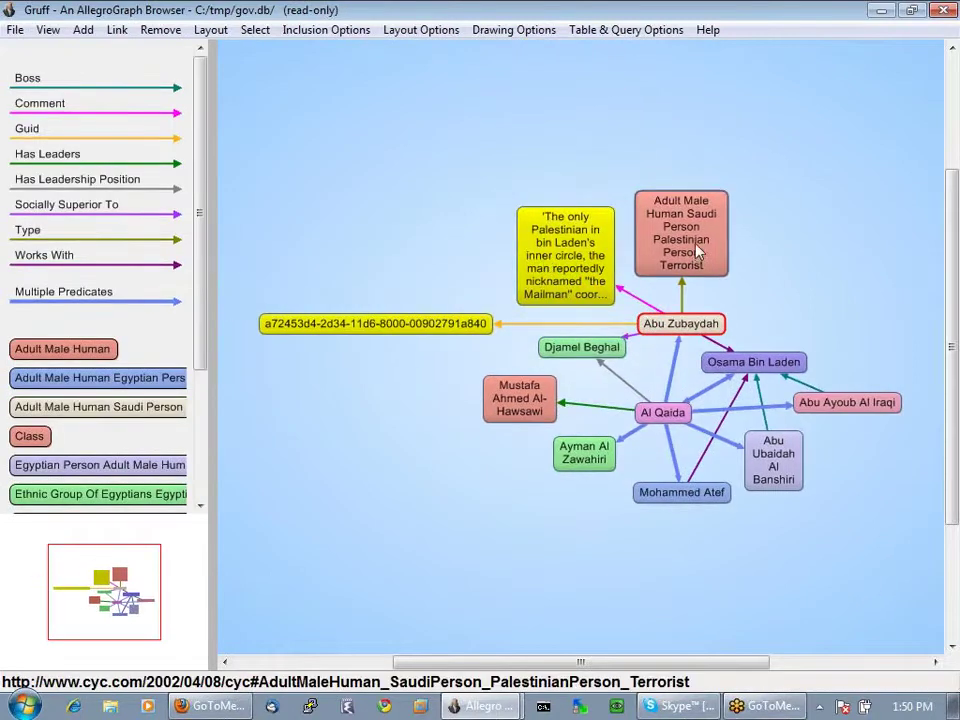
Expand the type node Adult Male Human Saudi Person Palestinian Person Terrorist above Abu Zubaydah with its linked nodes.
{"action": "mouse_move", "coordinate": [675, 253]}
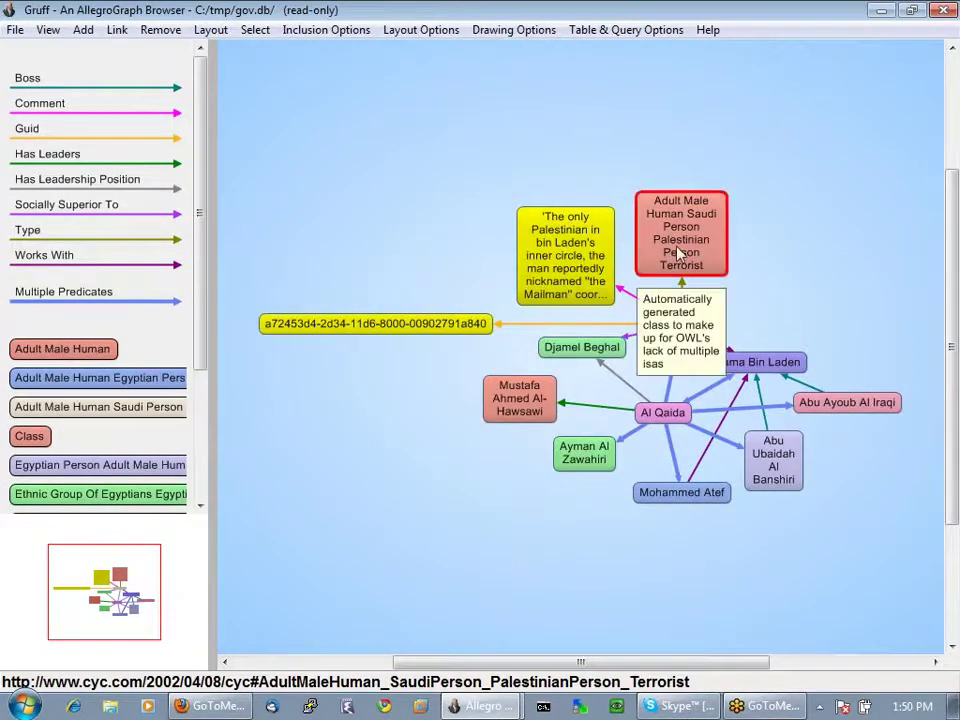
{"action": "left_click", "coordinate": [676, 253]}
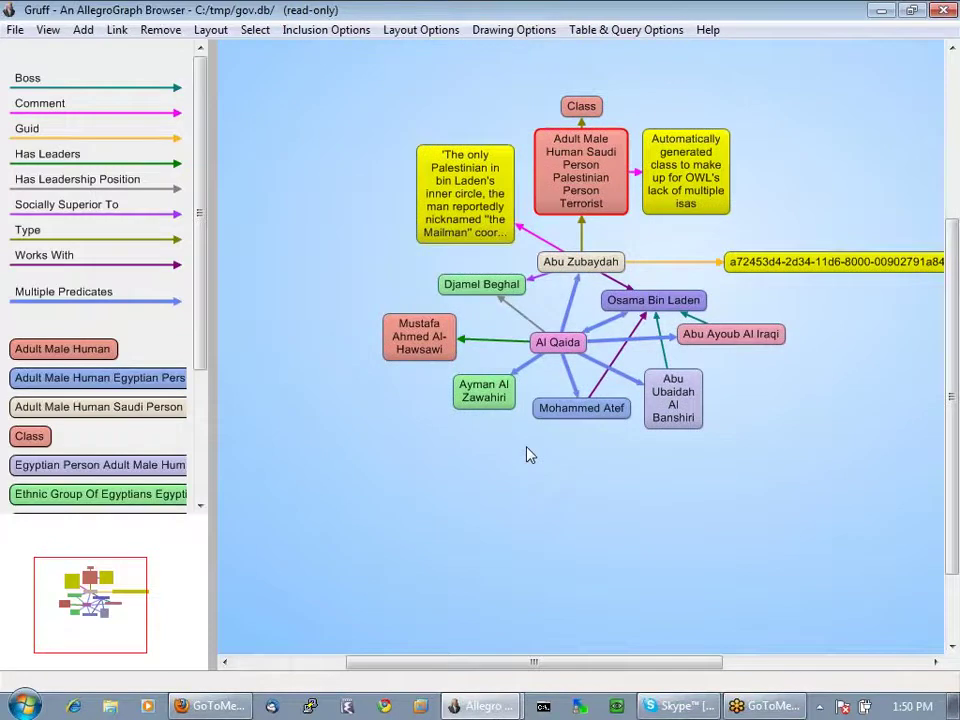
Copy the Al Qaida node from the graph and paste it into the graphical query view.
{"action": "mouse_move", "coordinate": [562, 346]}
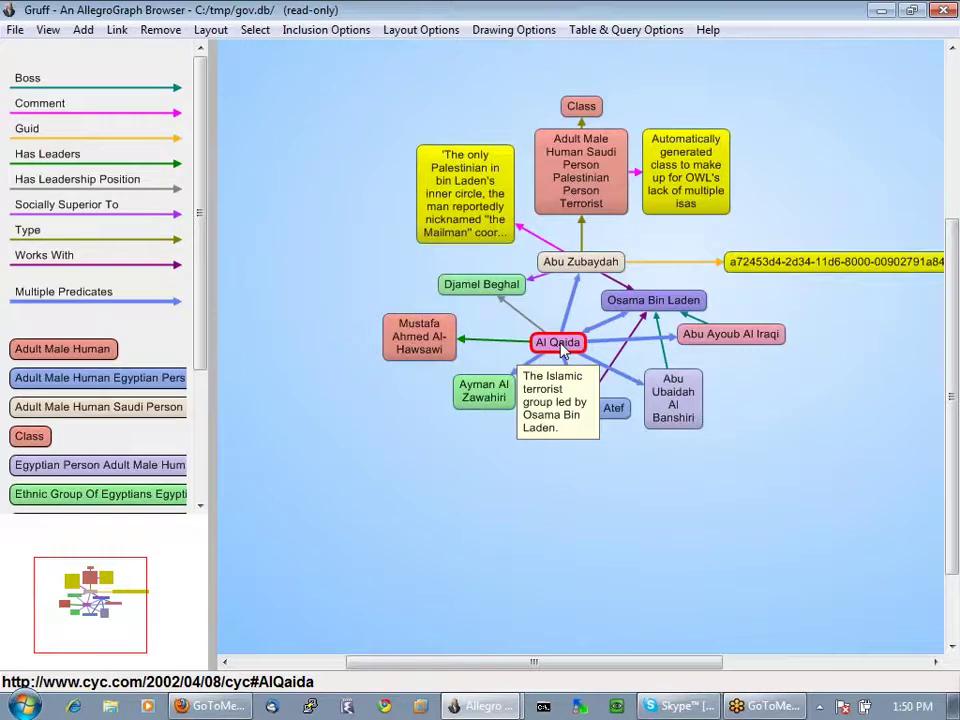
{"action": "key", "text": "ctrl+c"}
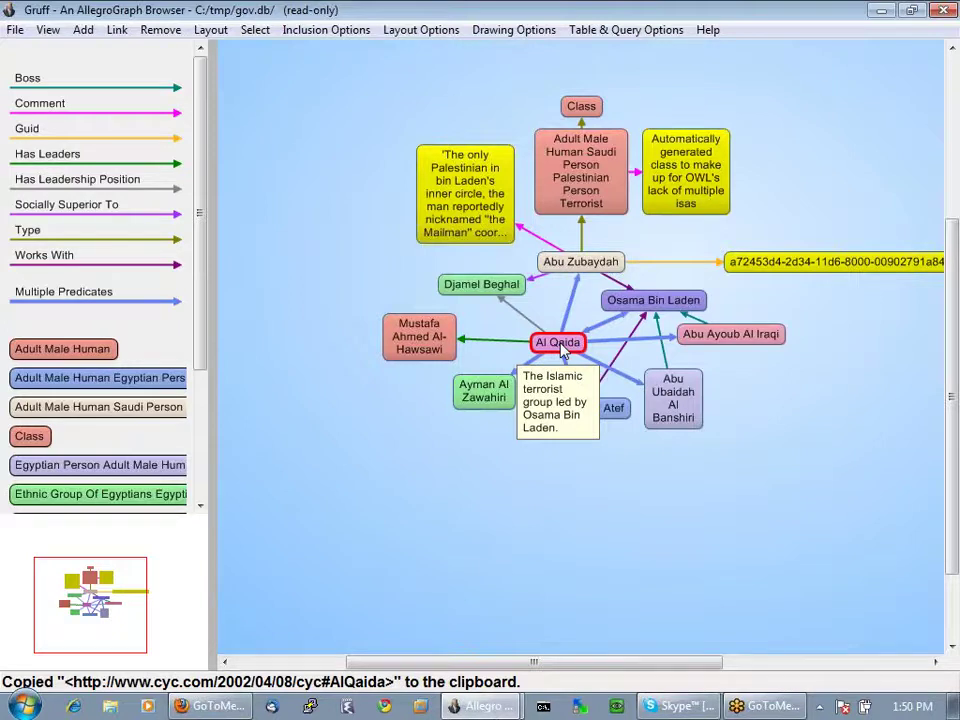
{"action": "left_click", "coordinate": [47, 32]}
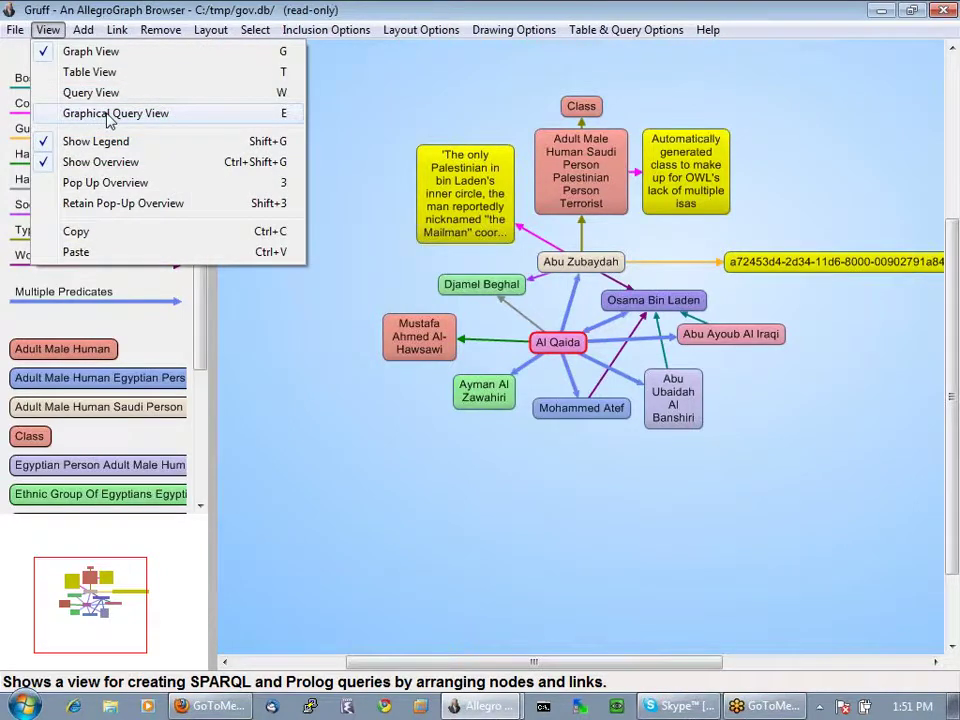
{"action": "left_click", "coordinate": [111, 118]}
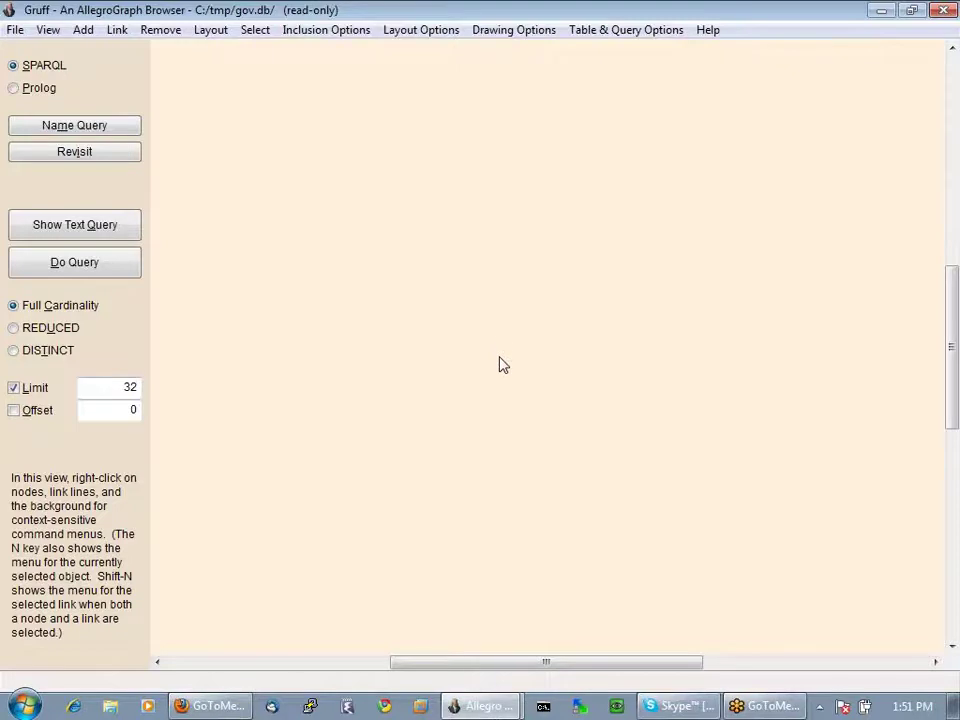
{"action": "key", "text": "ctrl+v"}
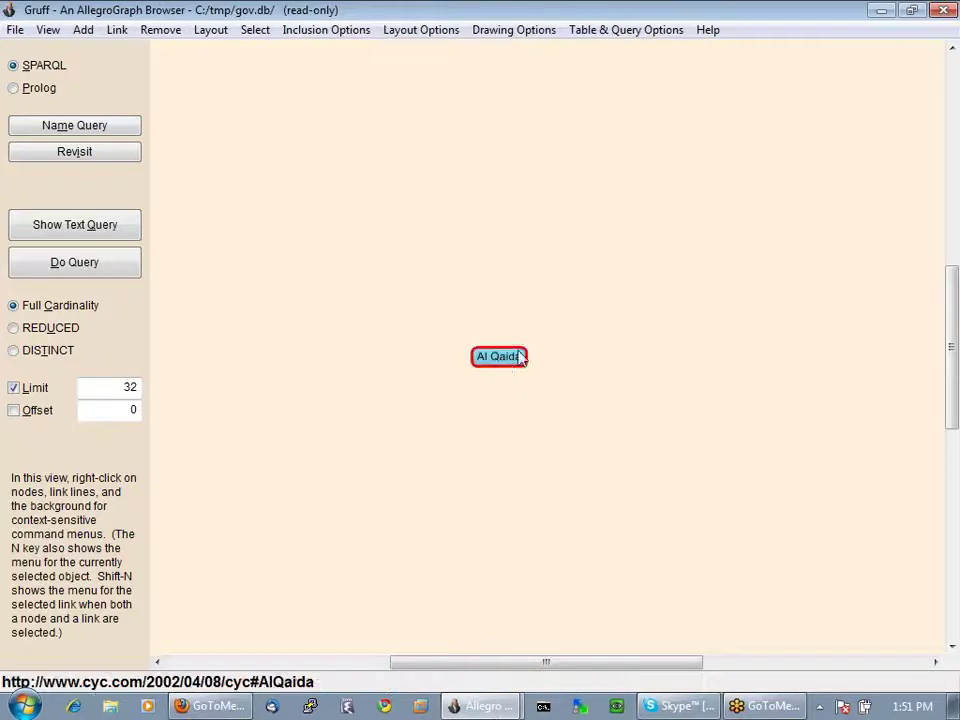
Add a node variable named leader above Al Qaida in the query diagram.
{"action": "right_click", "coordinate": [584, 286]}
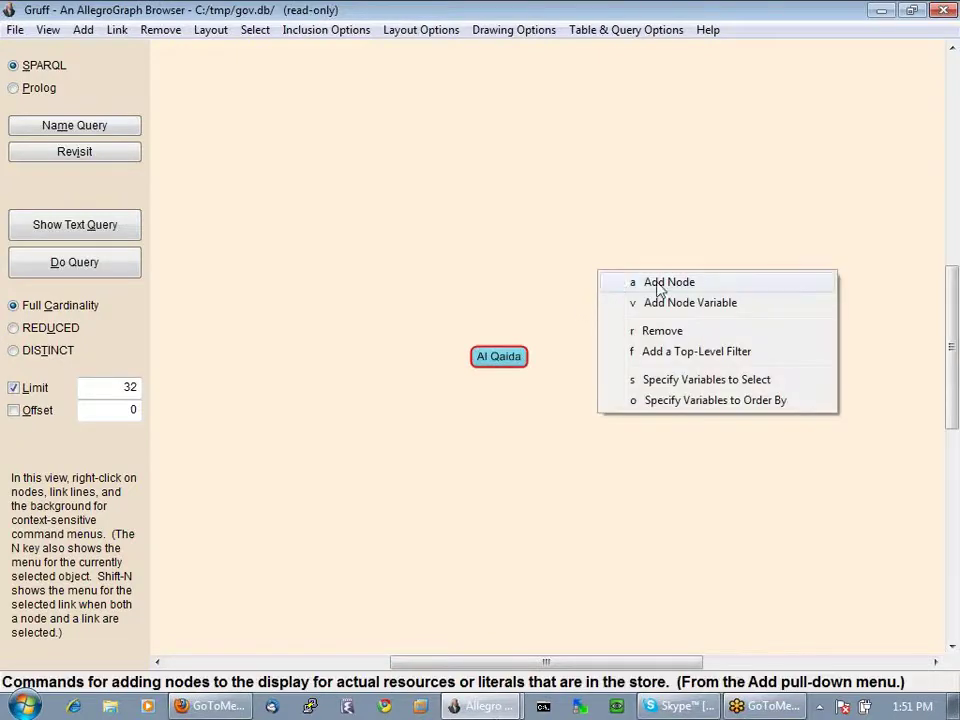
{"action": "left_click", "coordinate": [686, 304]}
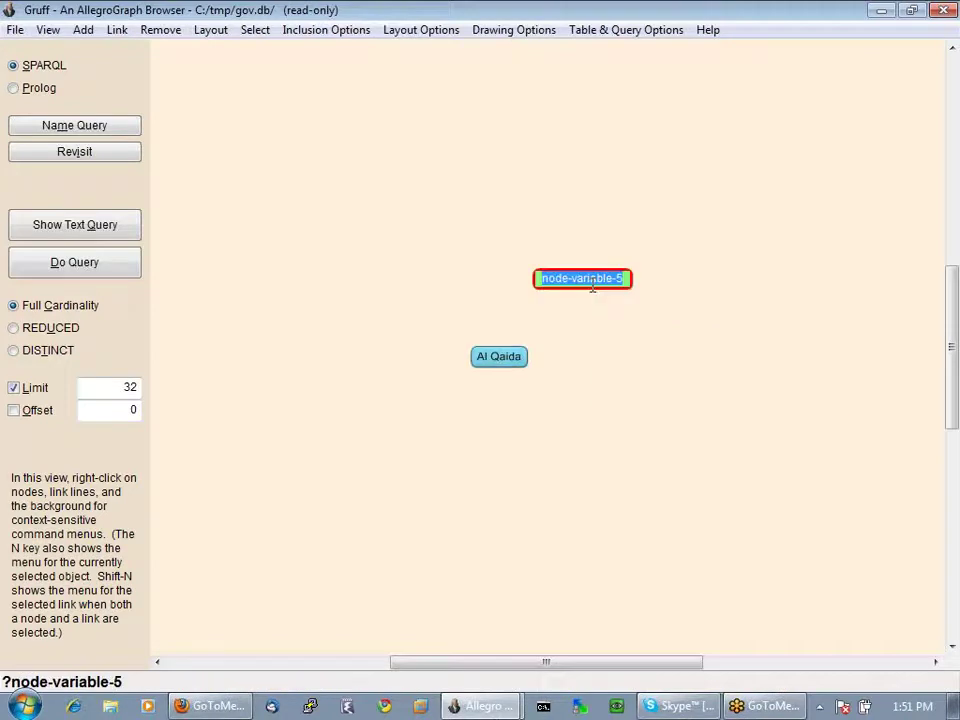
{"action": "type", "text": "leader"}
{"action": "key", "text": "Return"}
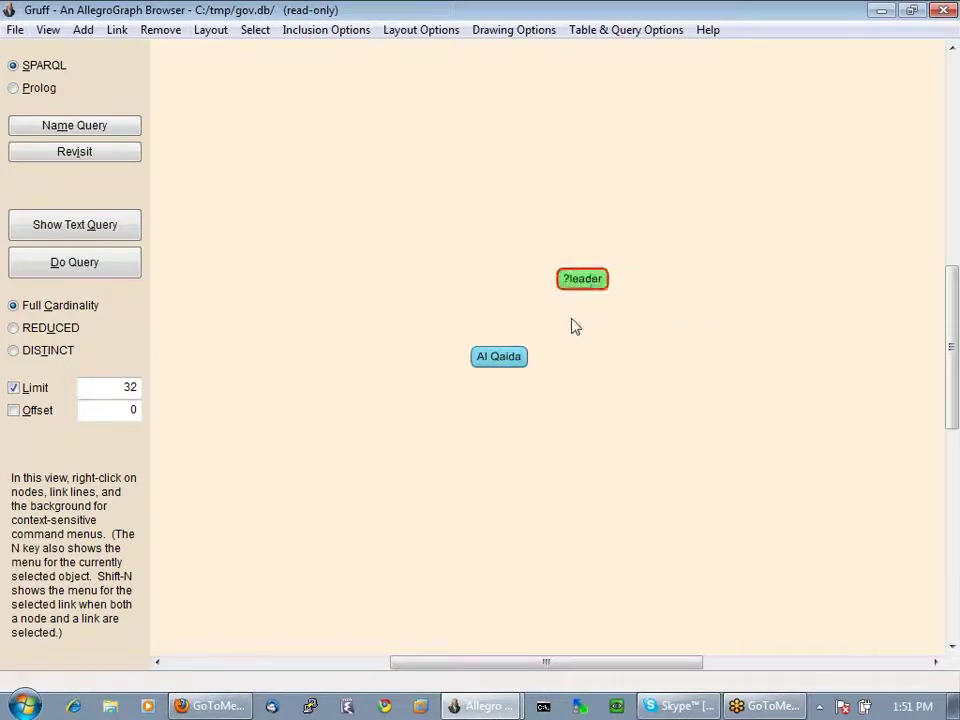
Link Al Qaida to the ?leader variable with the Has Leaders predicate, chosen from the referenced predicates.
{"action": "left_click", "coordinate": [503, 362]}
{"action": "key", "text": "n"}
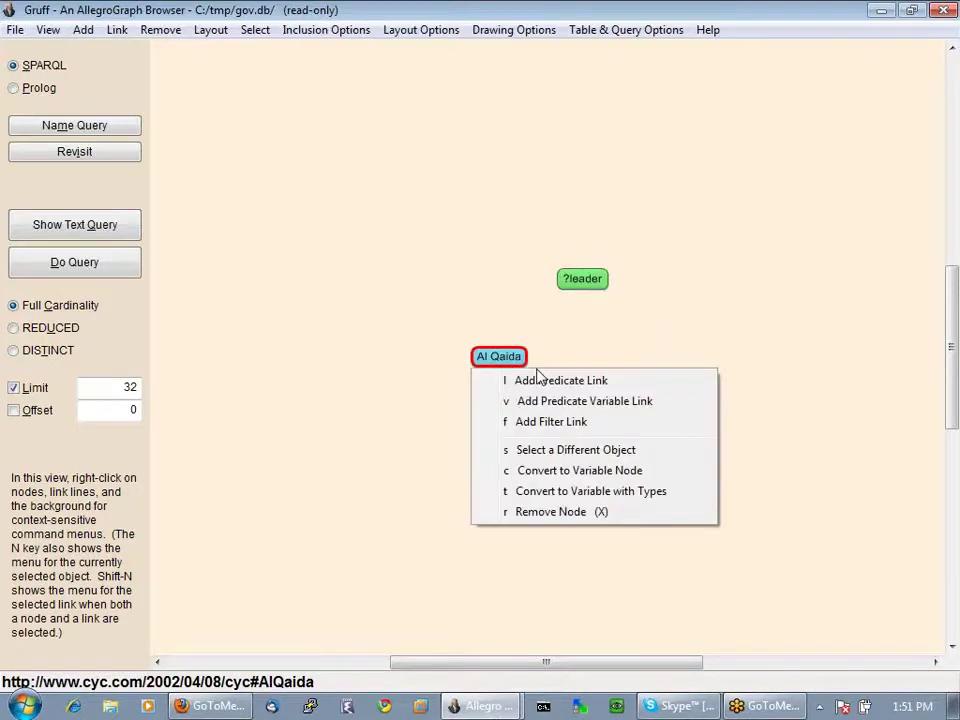
{"action": "left_click", "coordinate": [540, 379]}
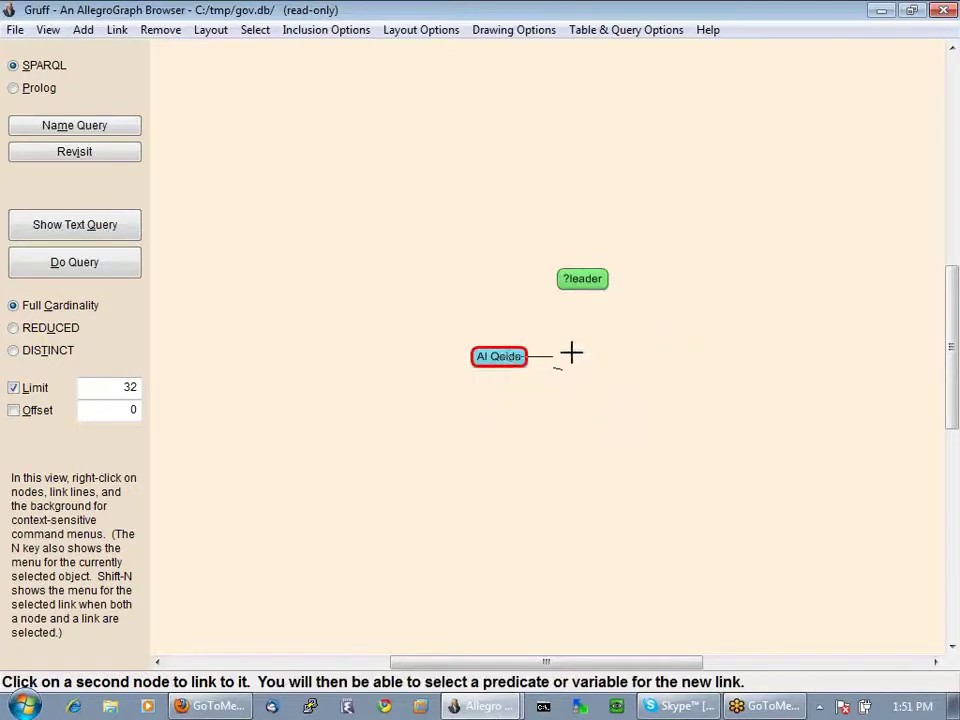
{"action": "left_click", "coordinate": [569, 281]}
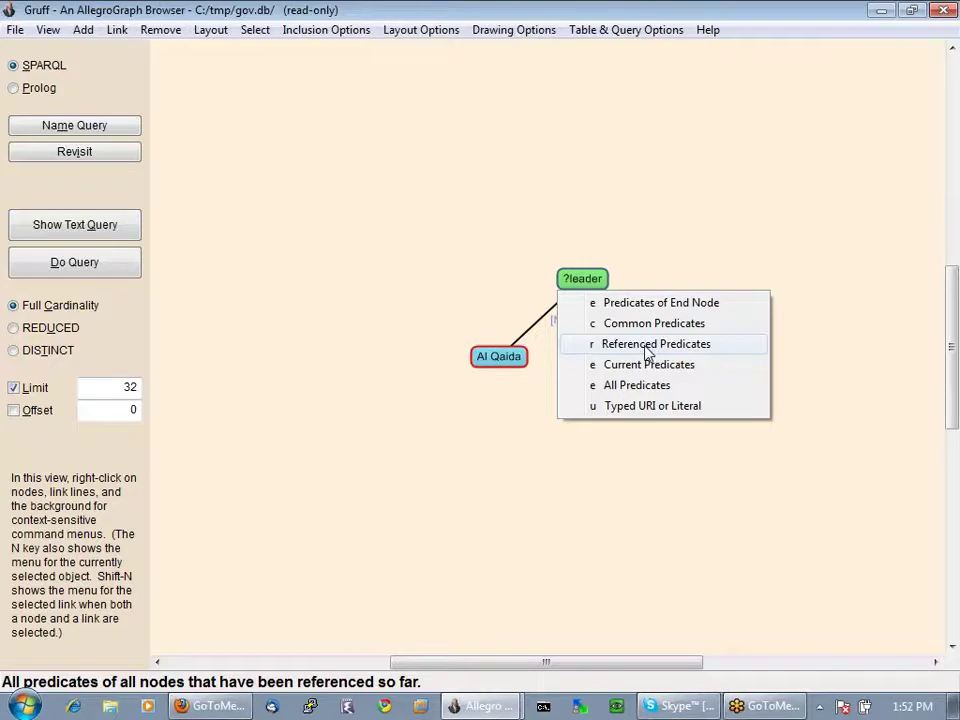
{"action": "left_click", "coordinate": [650, 344]}
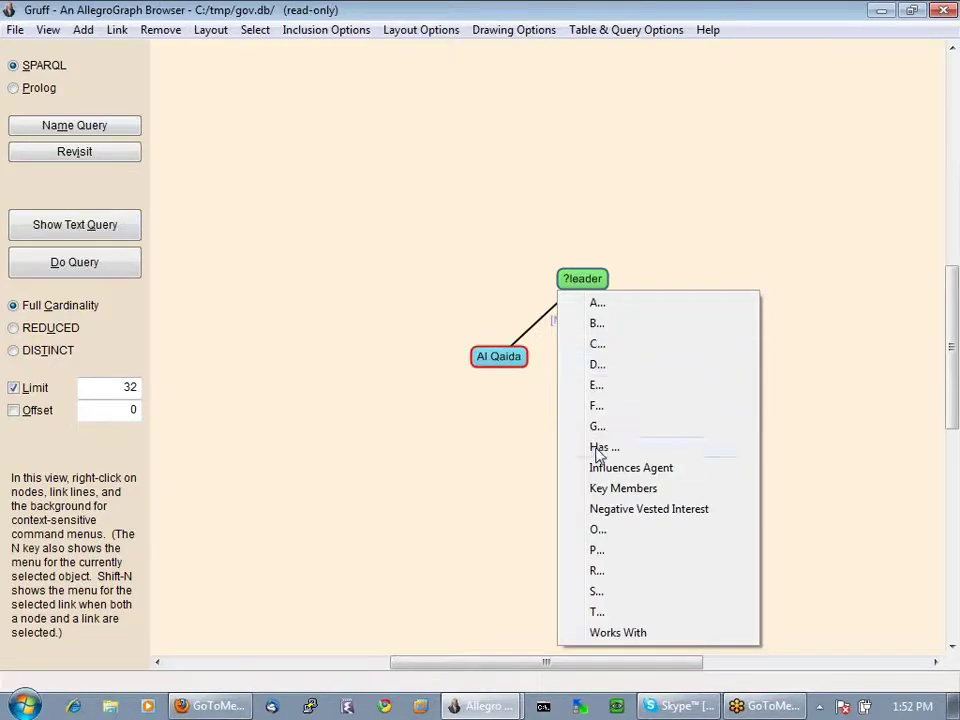
{"action": "left_click", "coordinate": [597, 448]}
{"action": "left_click", "coordinate": [617, 325]}
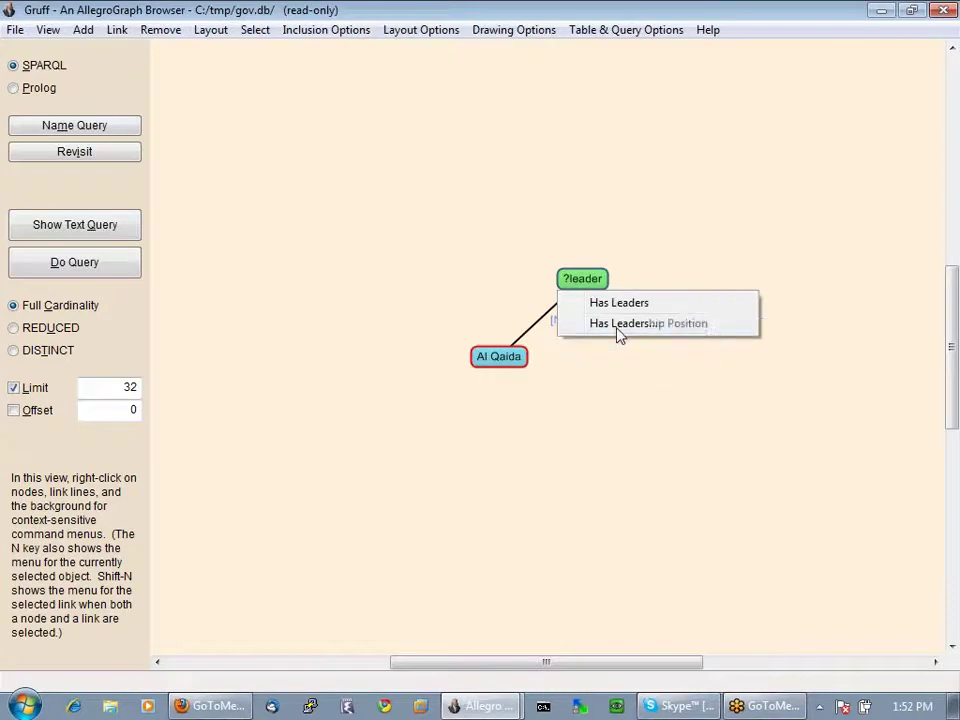
{"action": "left_click", "coordinate": [619, 303]}
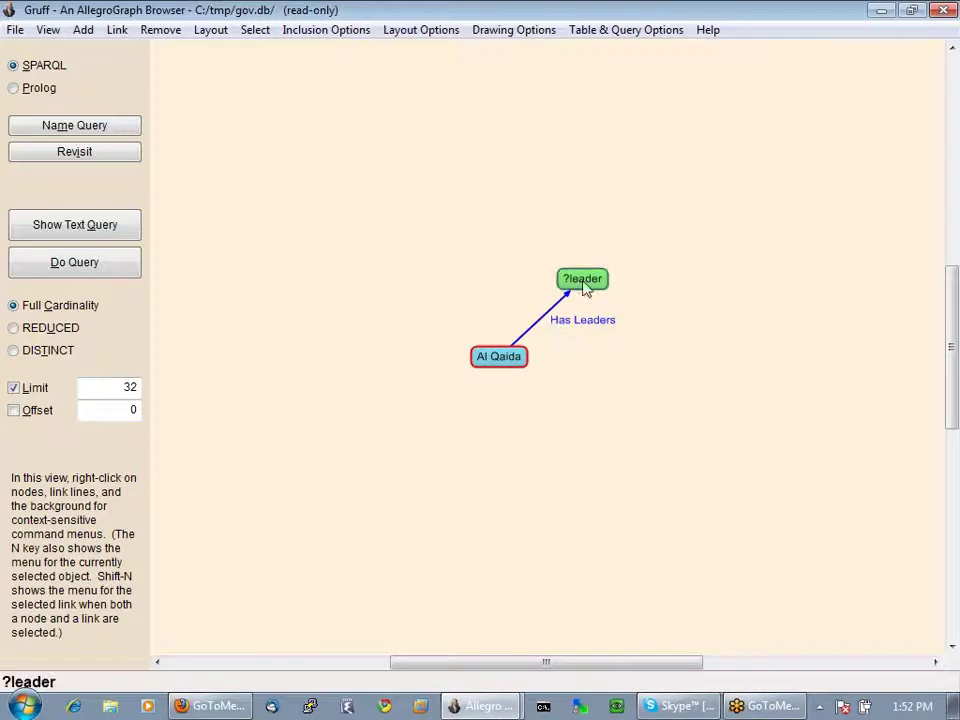
Run the SPARQL query for the leaders of Al Qaida, review the results and return to the graphical query view.
{"action": "left_click", "coordinate": [75, 262]}
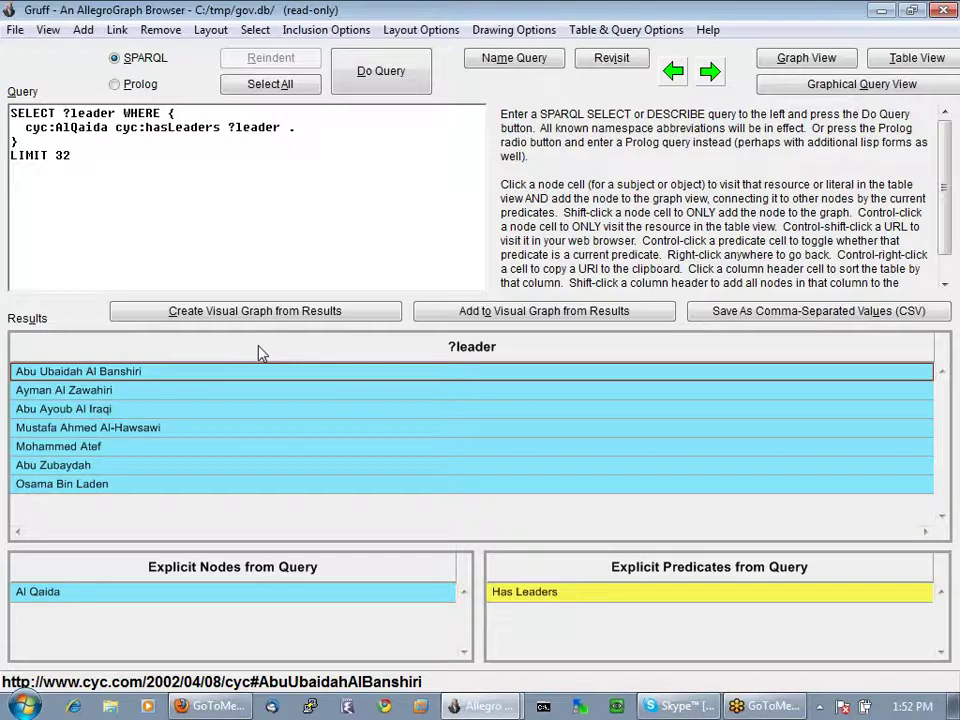
{"action": "left_click", "coordinate": [47, 29]}
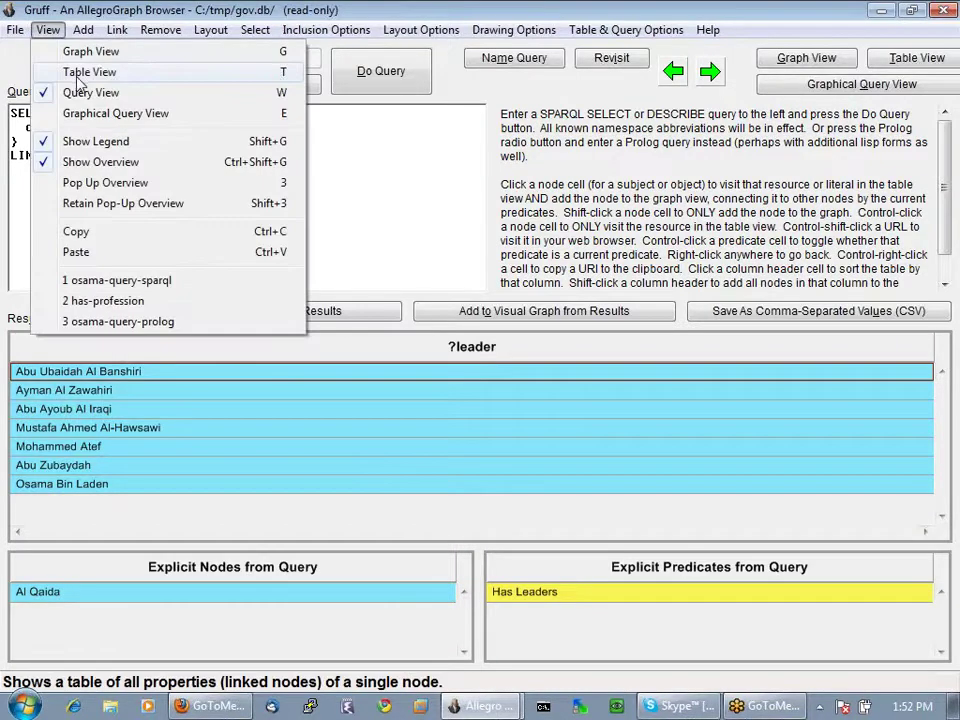
{"action": "left_click", "coordinate": [110, 113]}
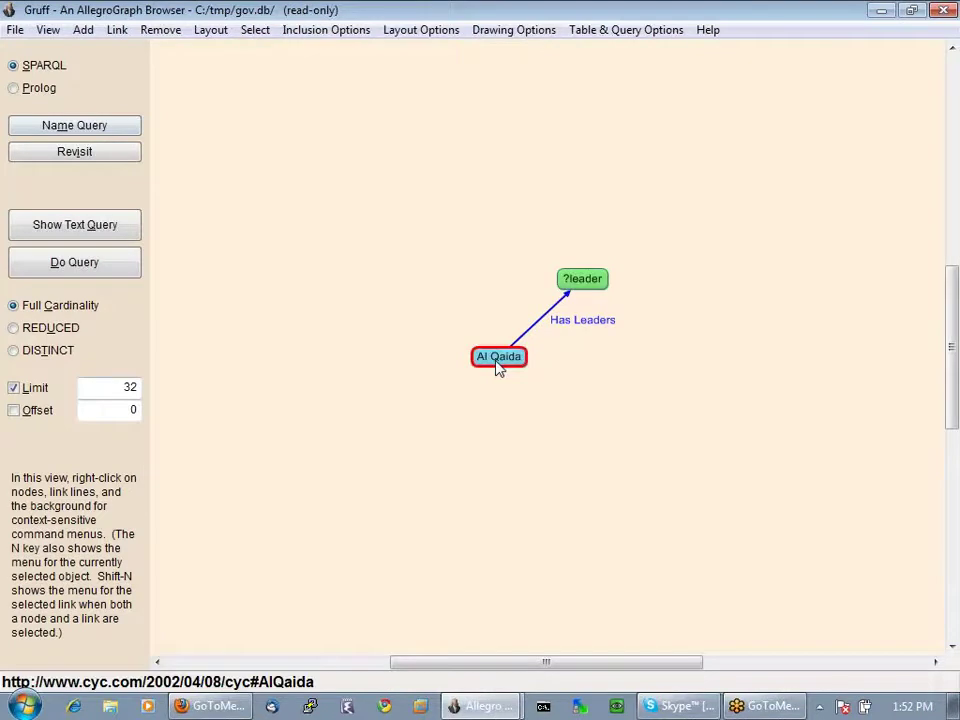
Add a new node variable named founder to the query diagram, opposite ?leader.
{"action": "right_click", "coordinate": [392, 274]}
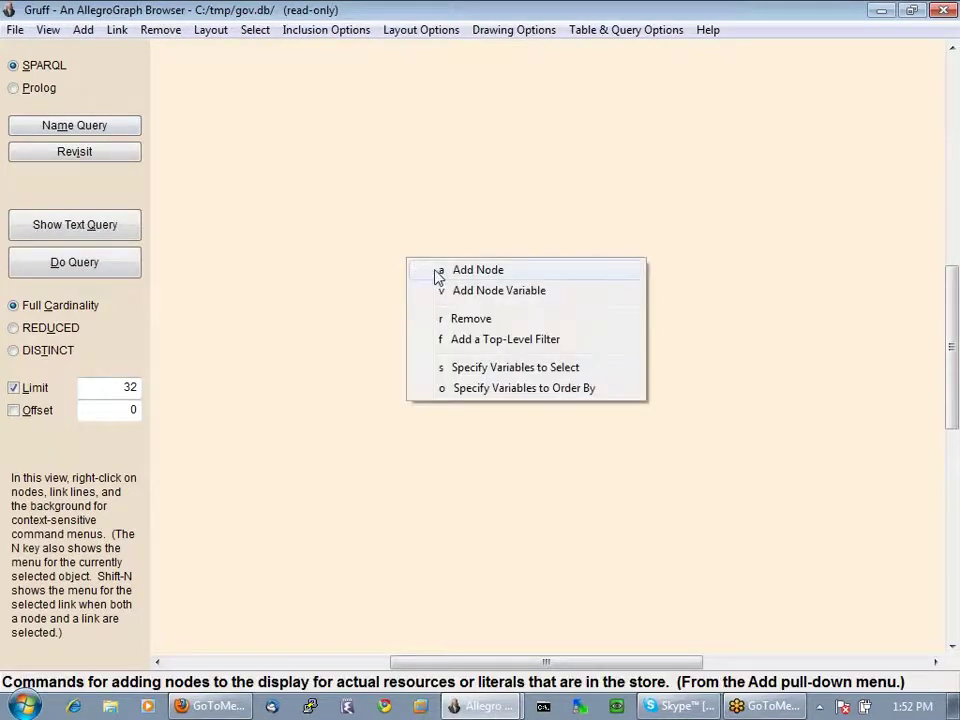
{"action": "left_click", "coordinate": [485, 292]}
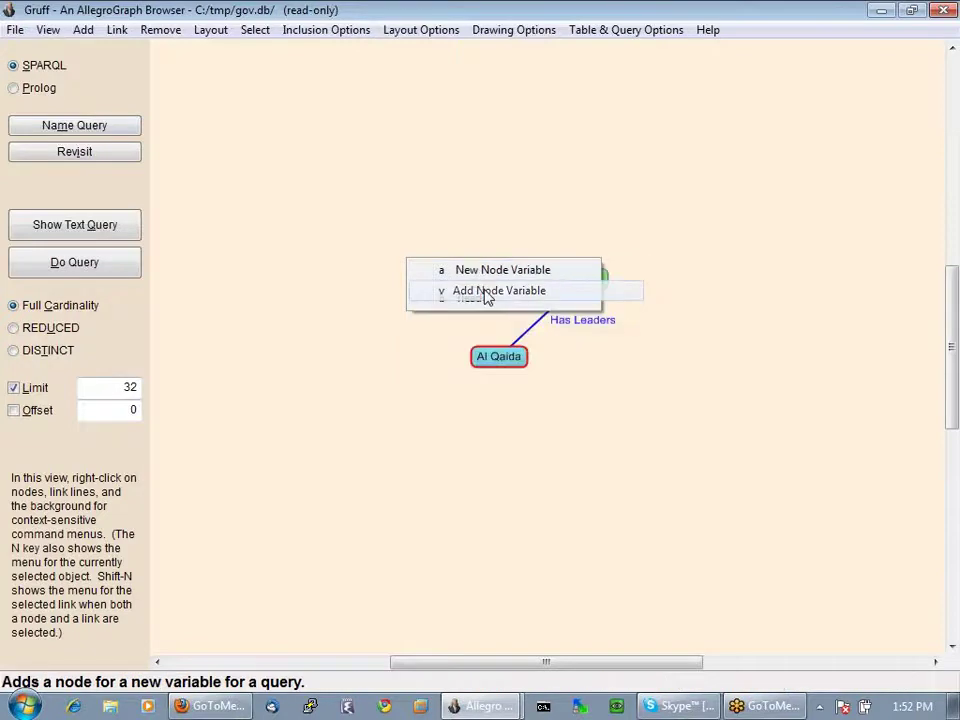
{"action": "left_click", "coordinate": [489, 272]}
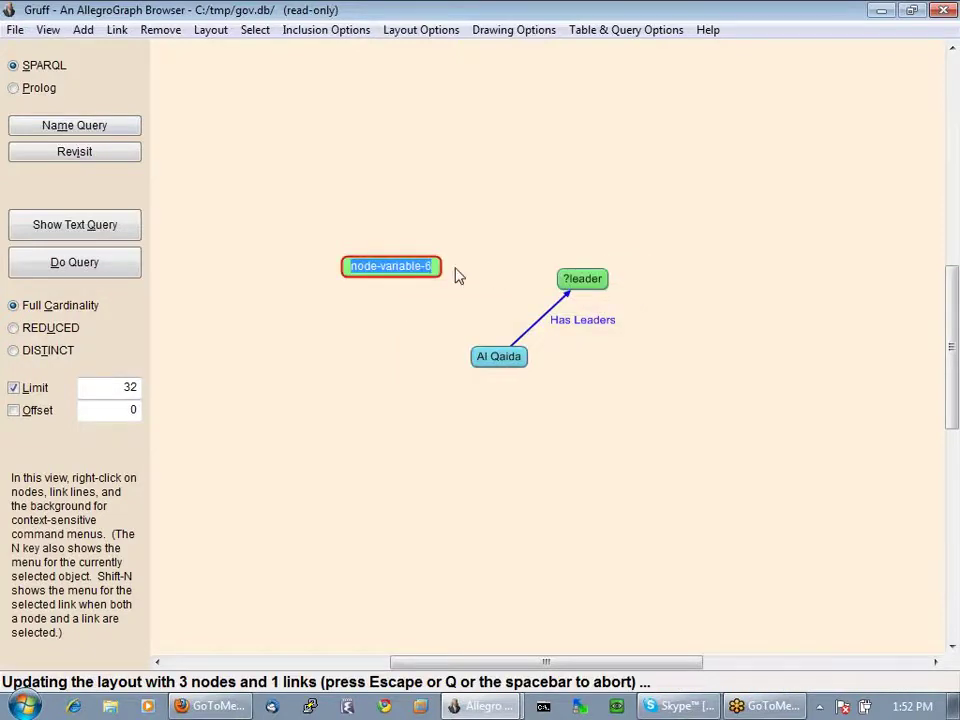
{"action": "type", "text": "founder"}
{"action": "key", "text": "Return"}
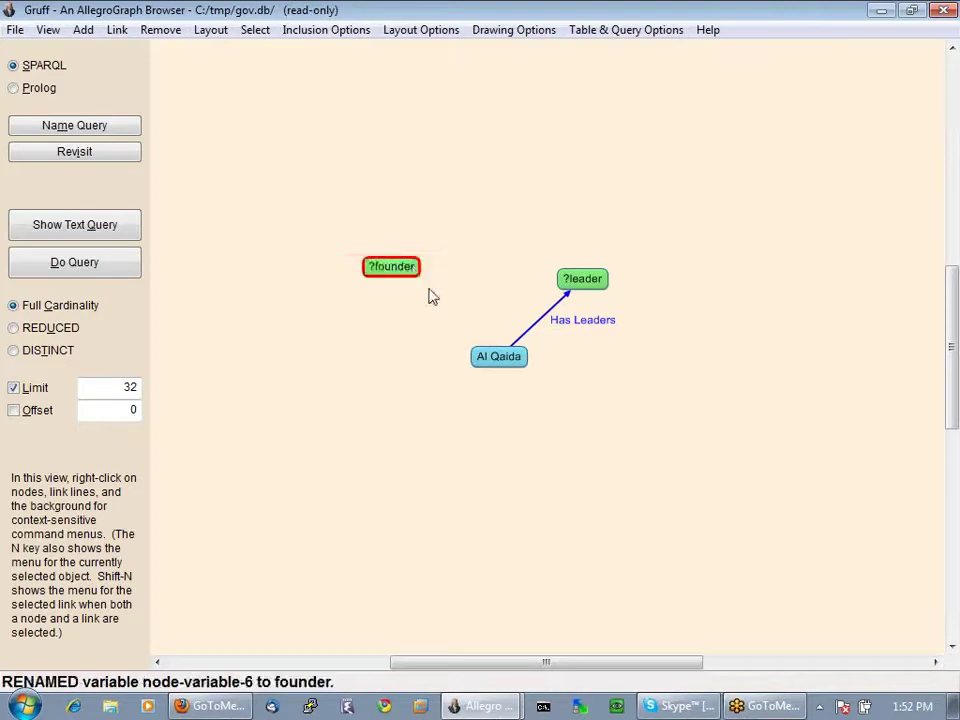
Link Al Qaida to the ?founder variable with the Founding Agent predicate, chosen from the referenced predicates.
{"action": "right_click", "coordinate": [484, 356]}
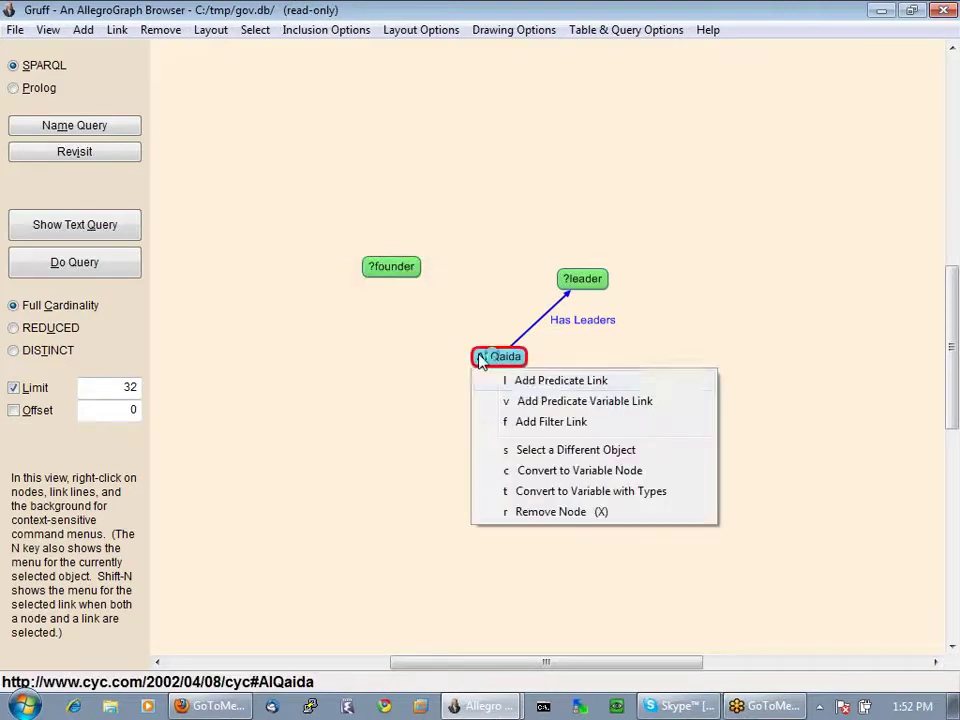
{"action": "left_click", "coordinate": [528, 381]}
{"action": "left_click", "coordinate": [410, 278]}
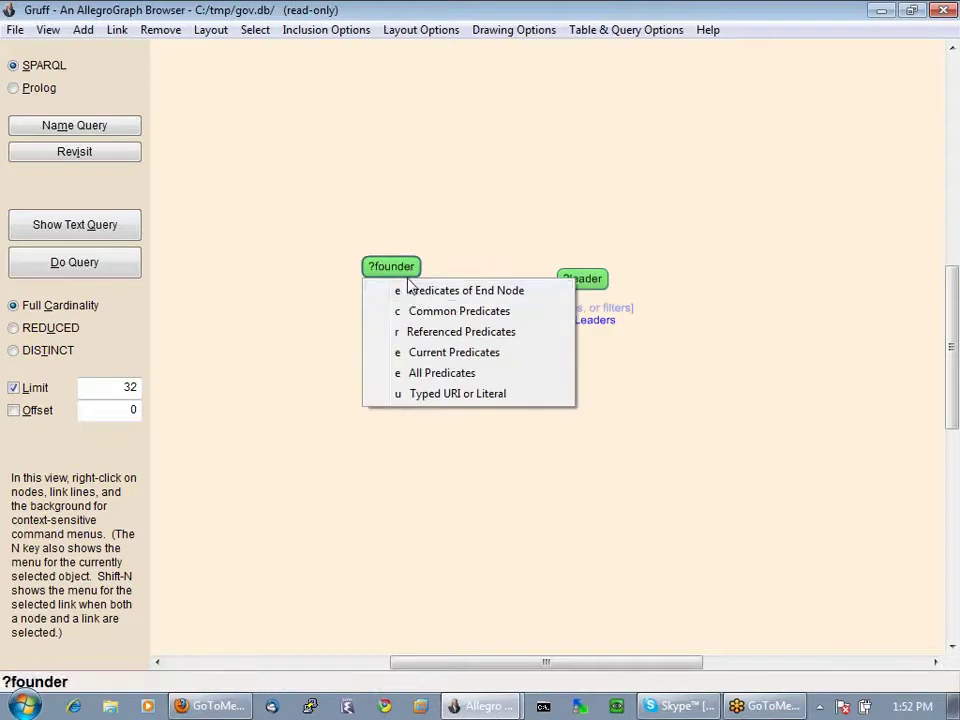
{"action": "left_click", "coordinate": [436, 335]}
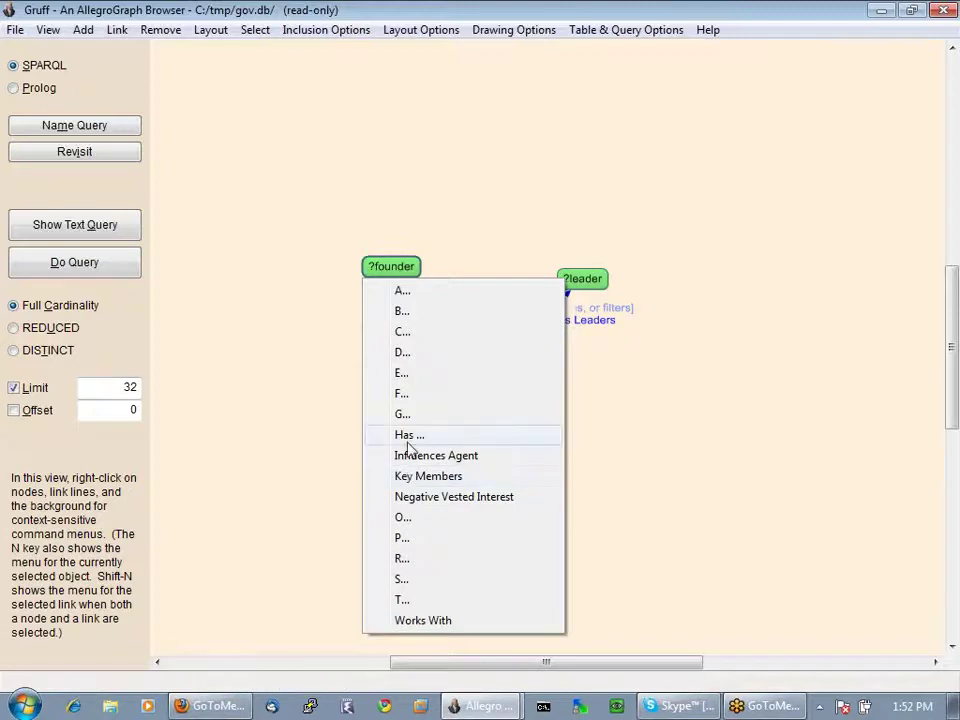
{"action": "left_click", "coordinate": [402, 393]}
{"action": "left_click", "coordinate": [420, 290]}
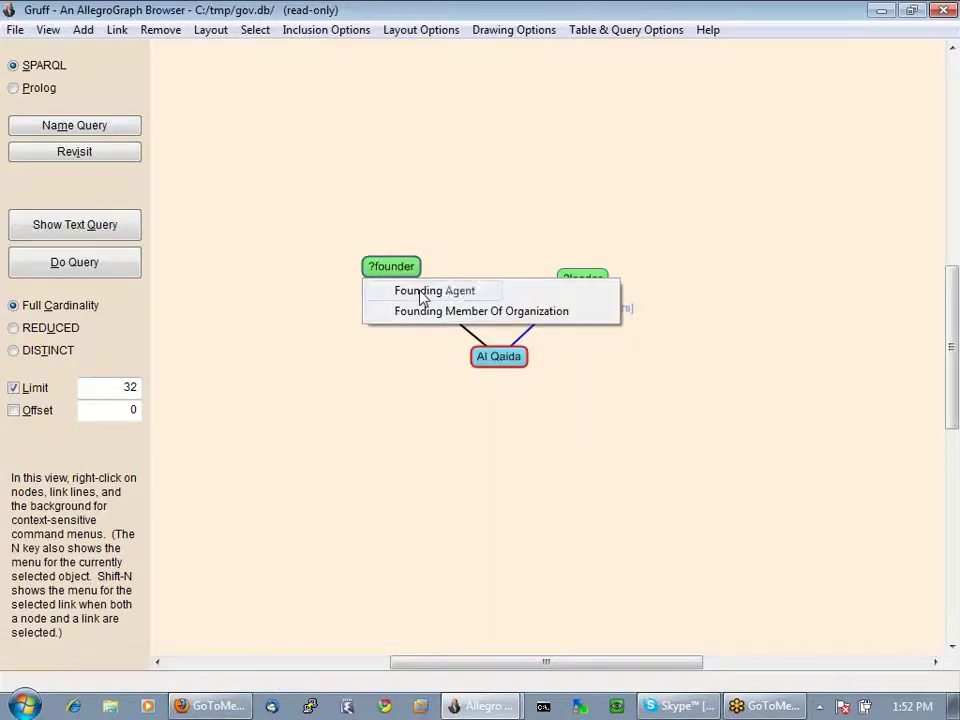
{"action": "left_click", "coordinate": [421, 292]}
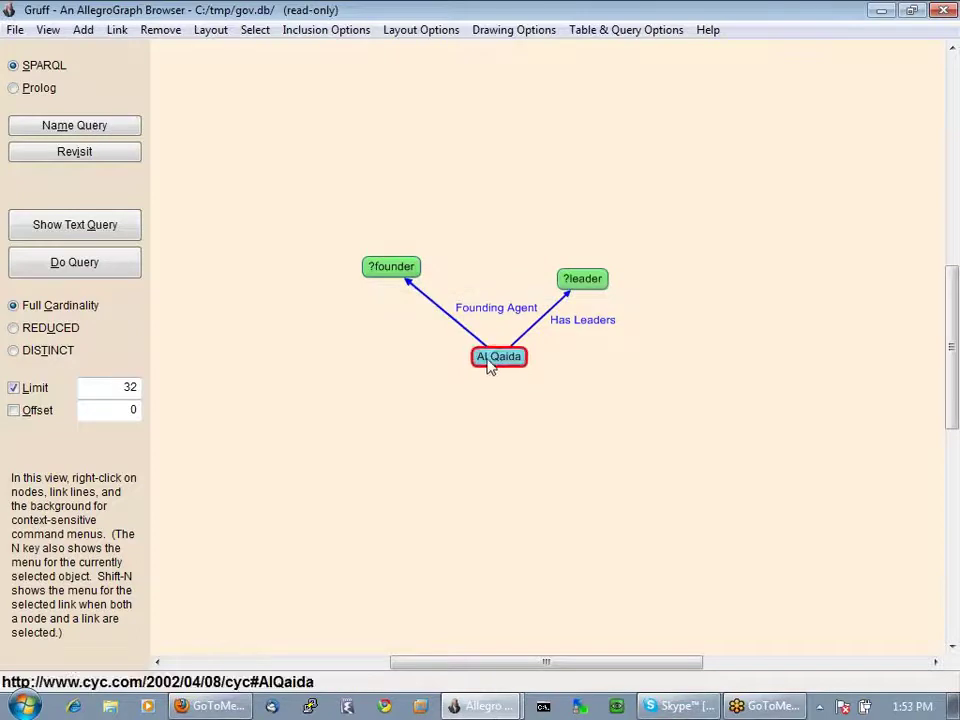
Run the query for leaders and founders, examine its generated SPARQL text and results, and return to the graphical query view.
{"action": "left_click", "coordinate": [78, 262]}
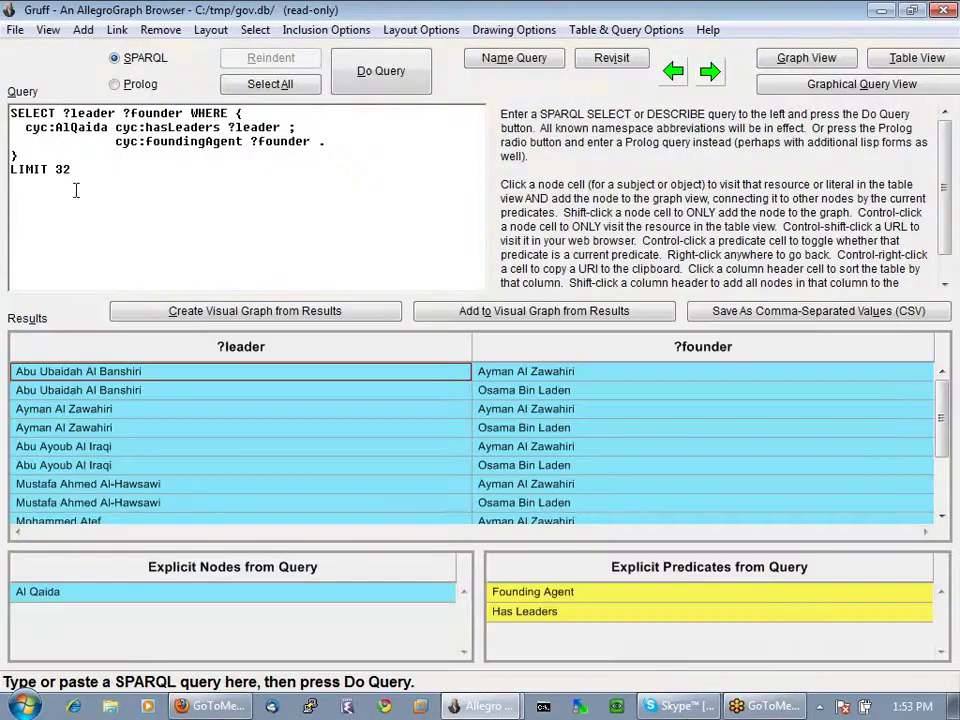
{"action": "left_click_drag", "start_coordinate": [11, 111], "coordinate": [86, 167]}
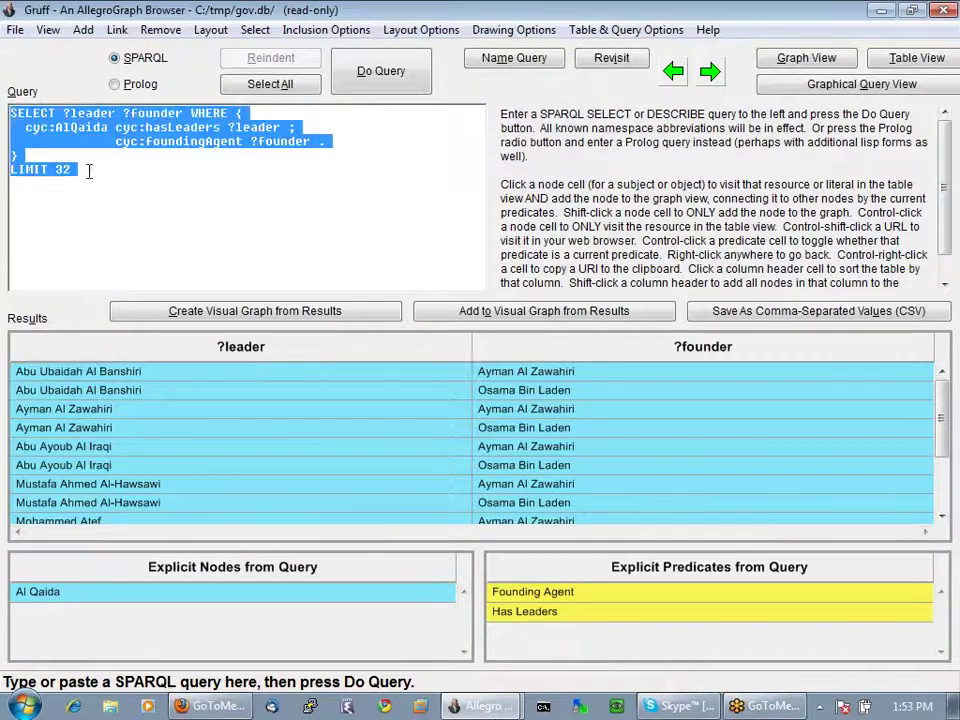
{"action": "left_click", "coordinate": [113, 168]}
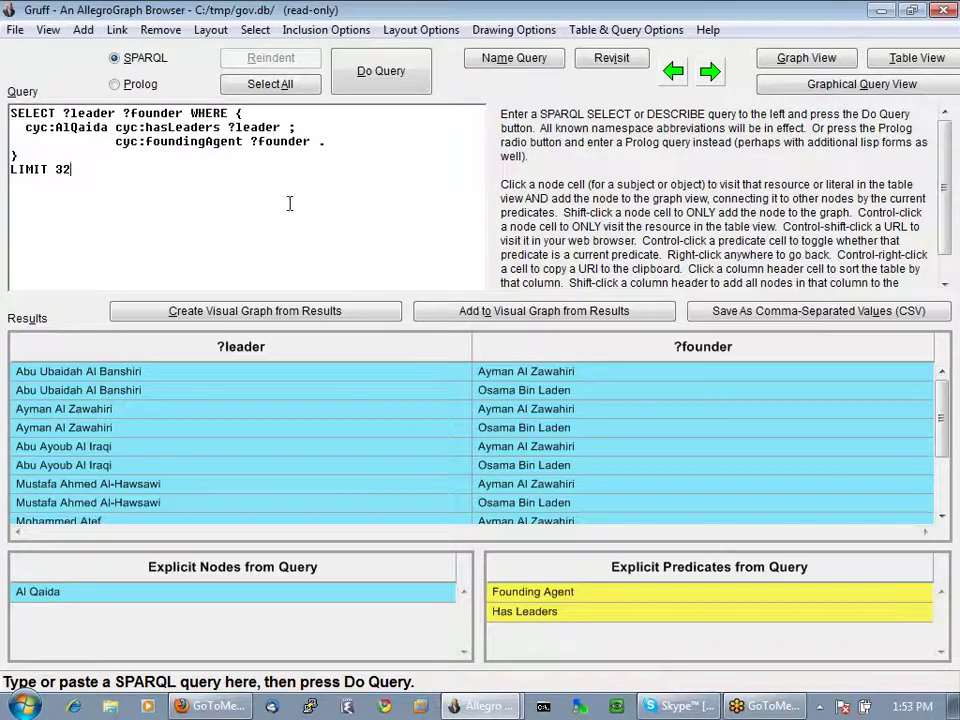
{"action": "type", "text": "e"}
{"action": "left_click", "coordinate": [410, 356]}
{"action": "key", "text": "e"}
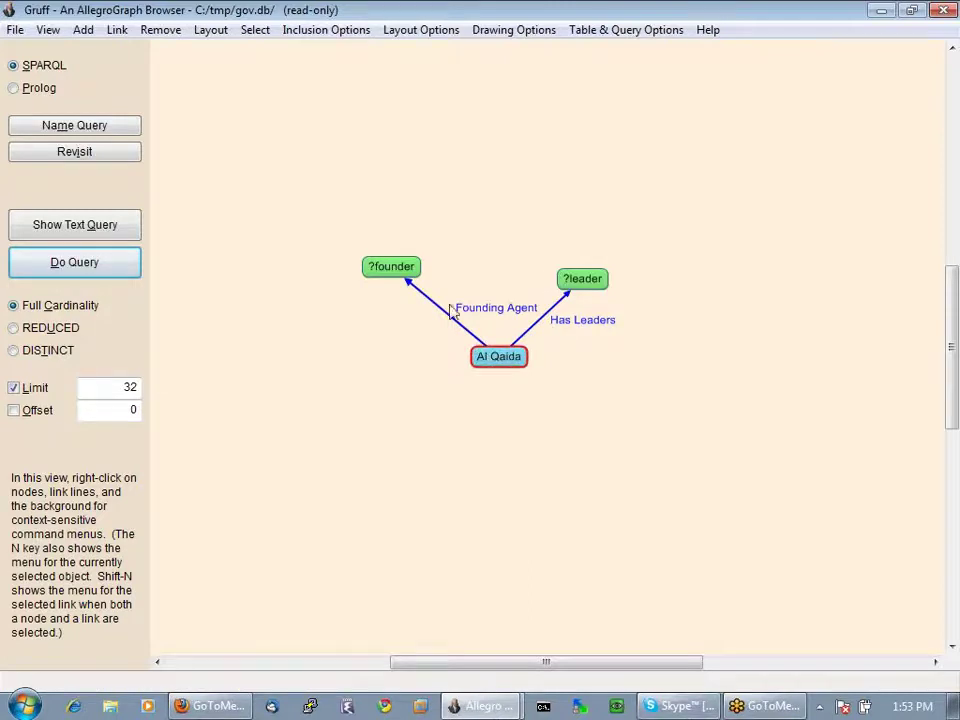
Add a "not =" filter link from the ?leader node to the ?founder node.
{"action": "right_click", "coordinate": [574, 289]}
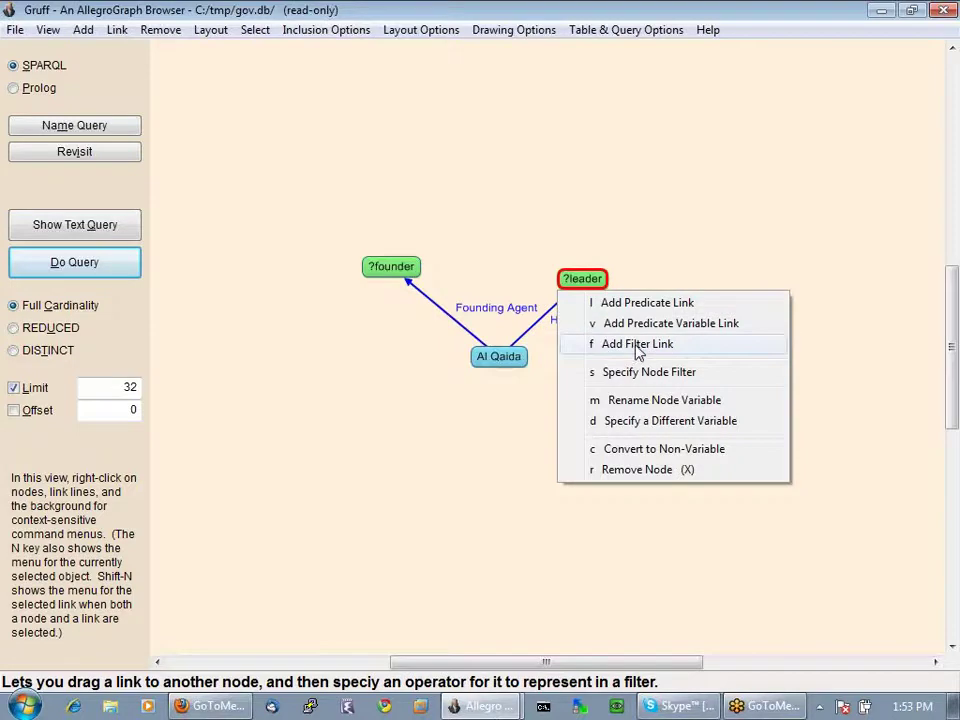
{"action": "left_click", "coordinate": [635, 344]}
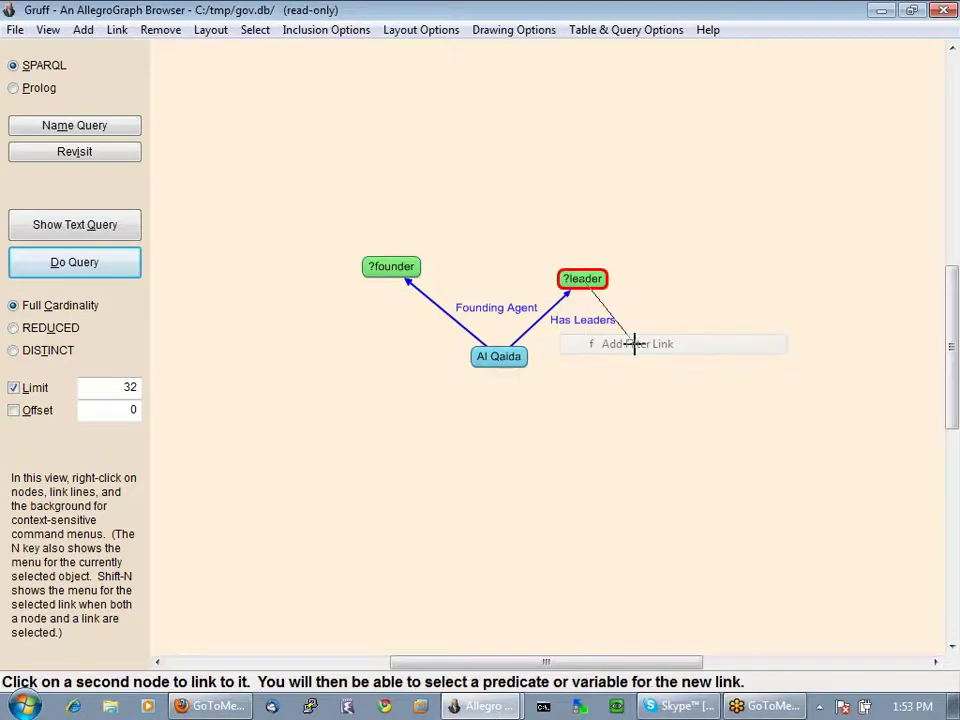
{"action": "left_click", "coordinate": [416, 266]}
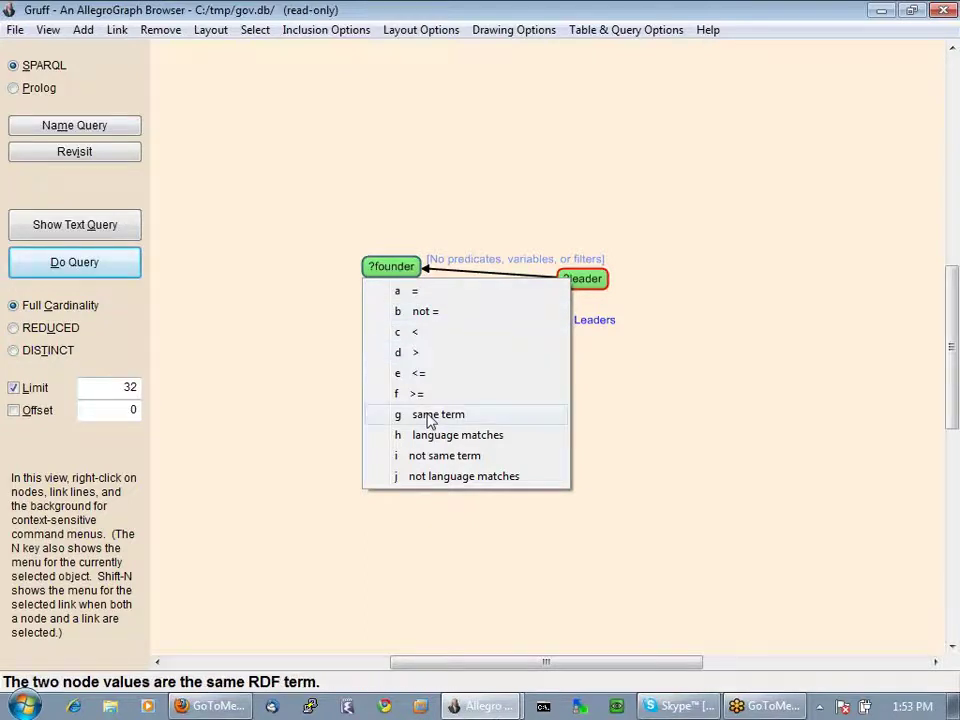
{"action": "left_click", "coordinate": [430, 314]}
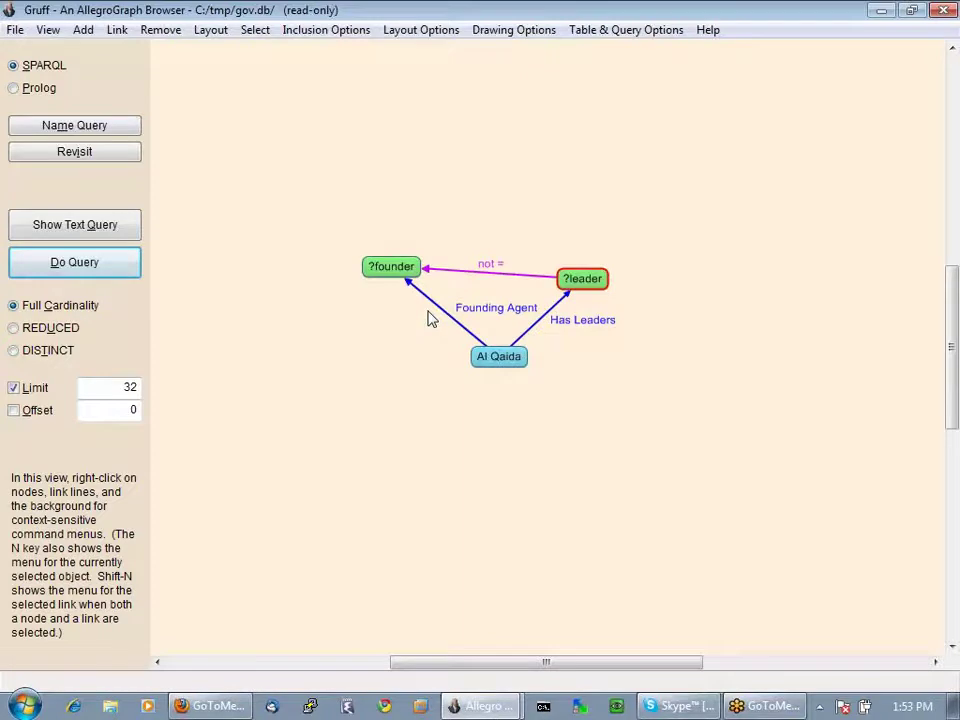
Show the query as text, examine its FILTER line comparing ?leader and ?founder, and return to the graphical query view.
{"action": "left_click", "coordinate": [77, 230]}
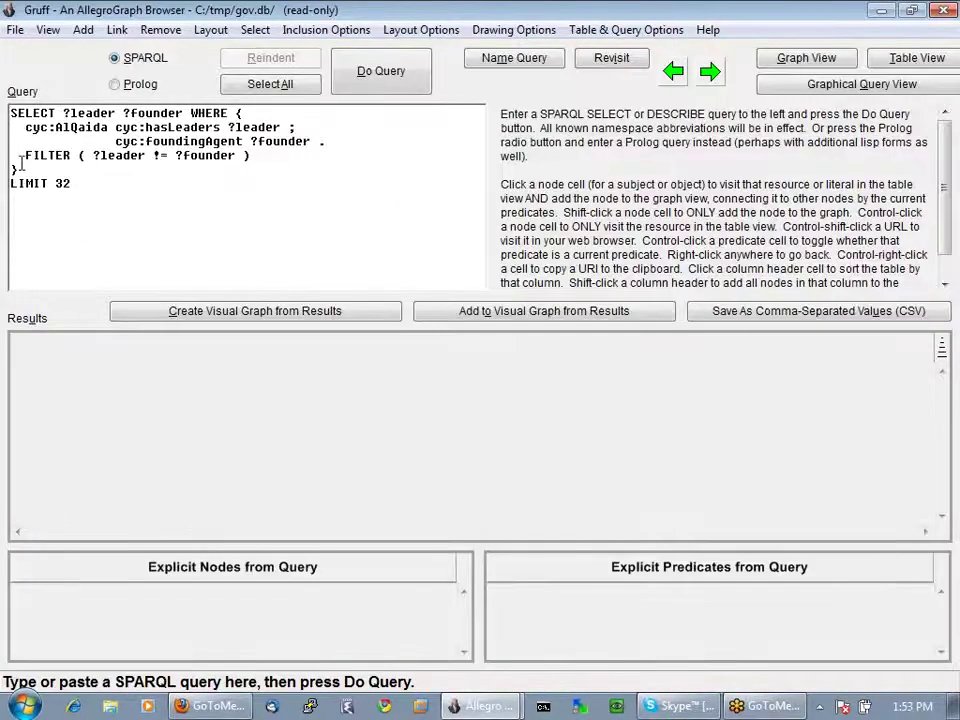
{"action": "left_click_drag", "start_coordinate": [25, 155], "coordinate": [256, 155]}
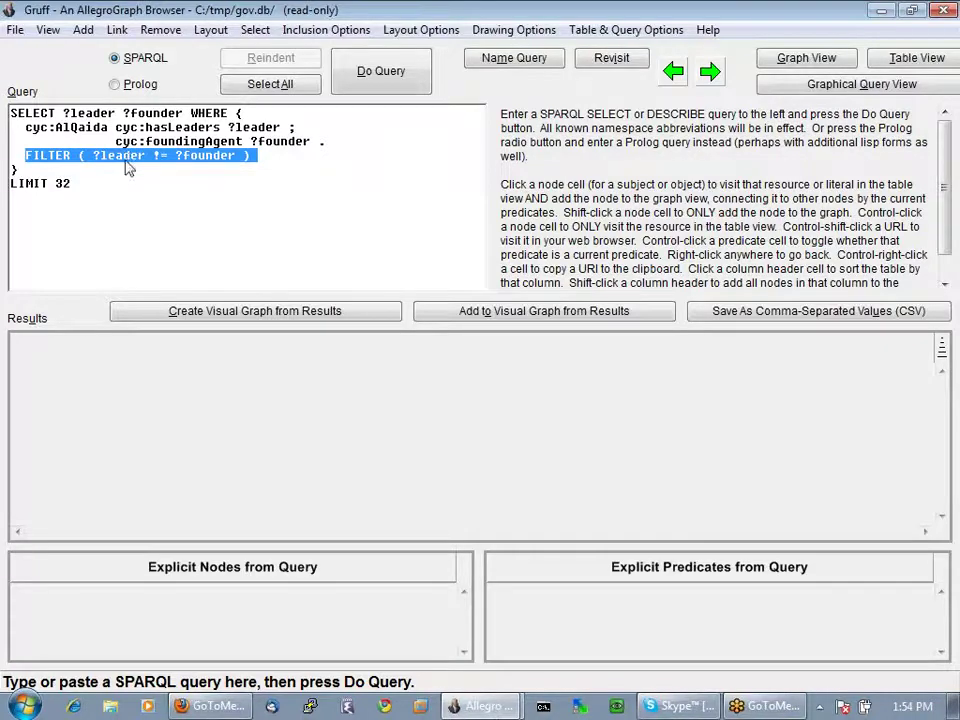
{"action": "right_click", "coordinate": [271, 411]}
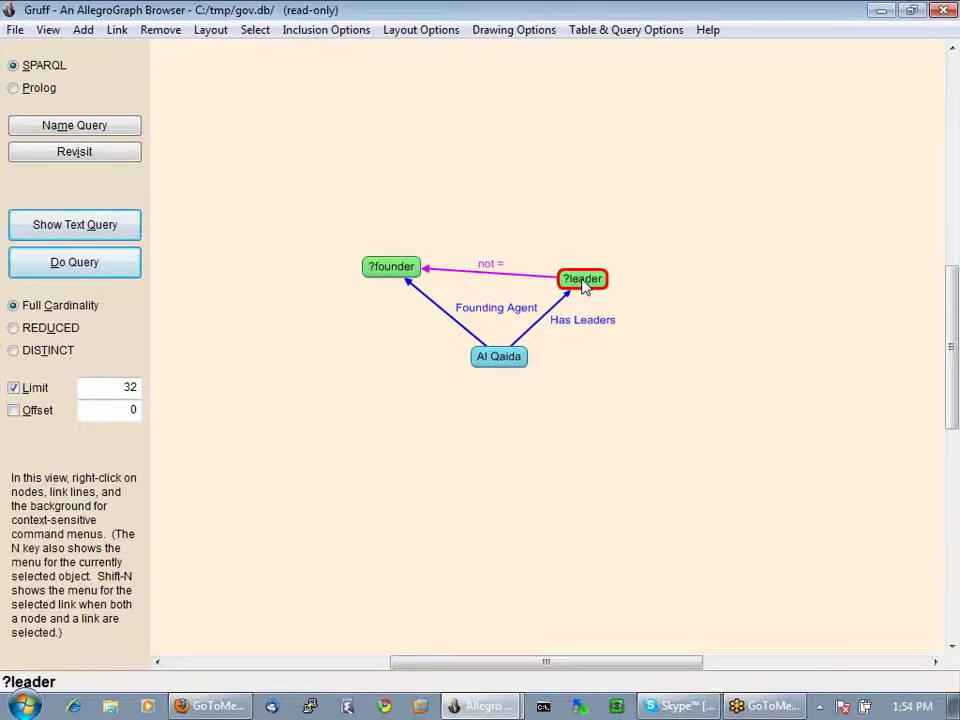
Convert the Al Qaida node to a new variable with types, named terrorgroup.
{"action": "right_click", "coordinate": [500, 358]}
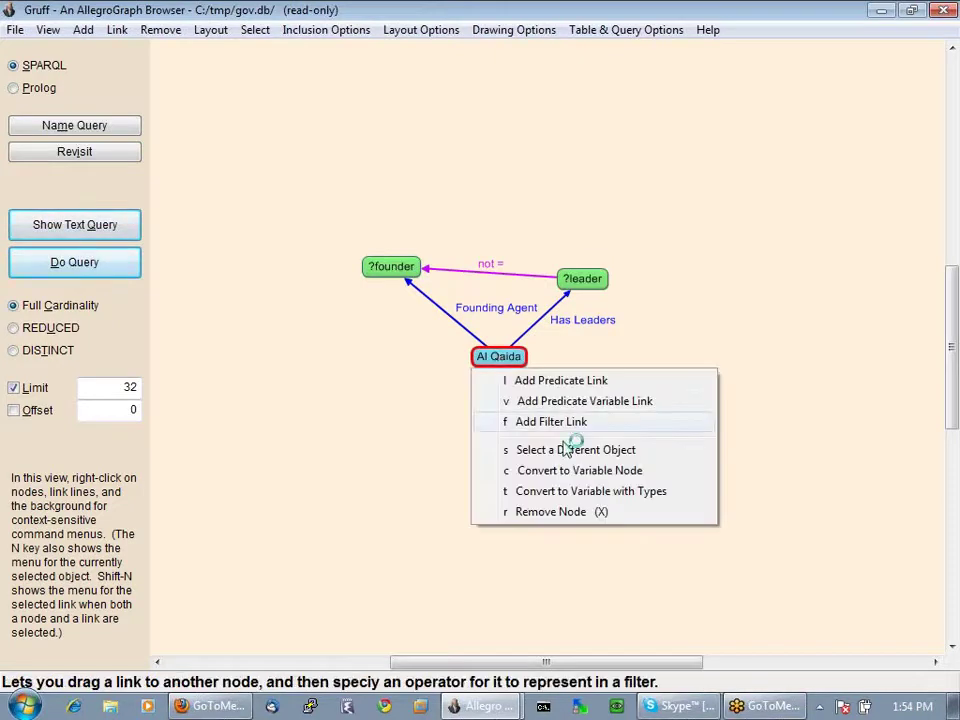
{"action": "left_click", "coordinate": [585, 491]}
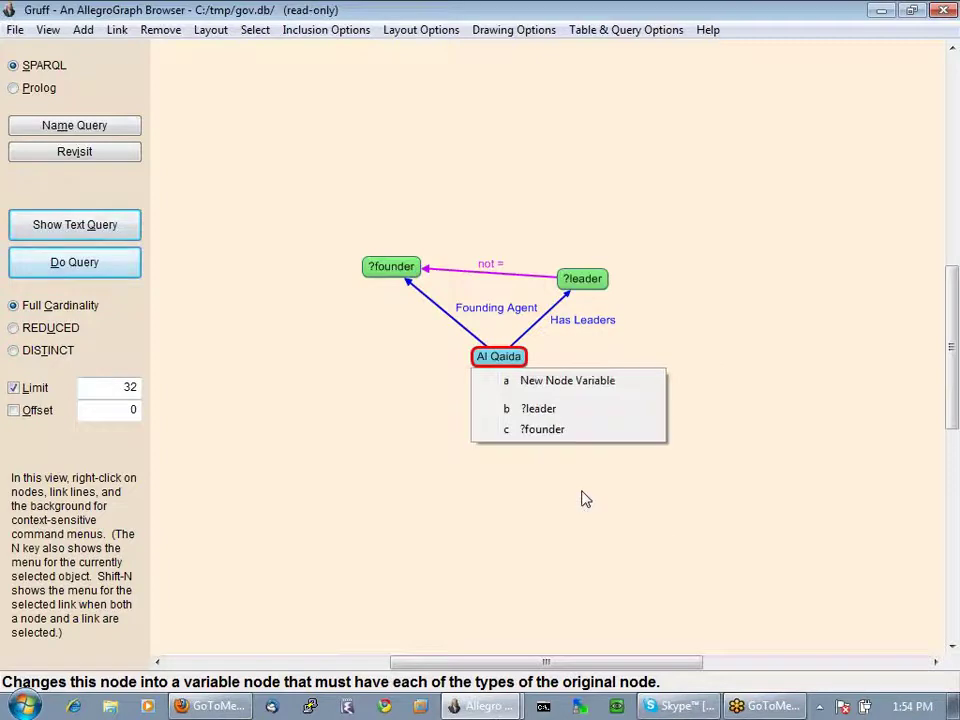
{"action": "left_click", "coordinate": [564, 382]}
{"action": "type", "text": "terrorgroup"}
{"action": "key", "text": "Return"}
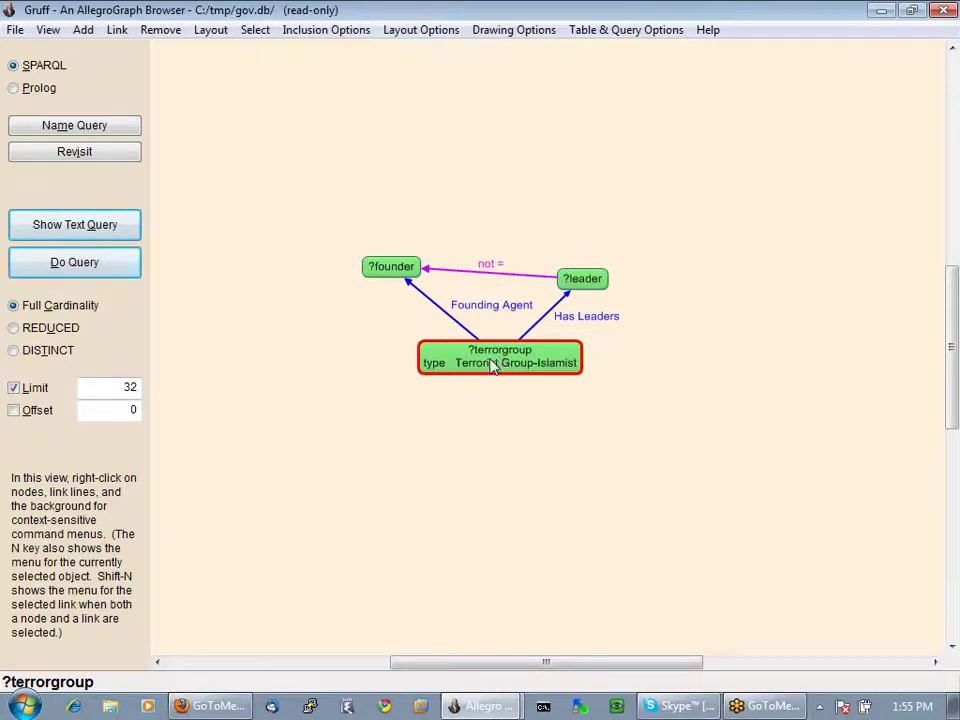
Run the query for ?terrorgroup, ?leader and ?founder, review its text and the full results, and return to the graphical query view.
{"action": "left_click", "coordinate": [75, 262]}
{"action": "scroll", "coordinate": [203, 418], "scroll_direction": "down", "scroll_amount": 2}
{"action": "scroll", "coordinate": [203, 418], "scroll_direction": "up", "scroll_amount": 2}
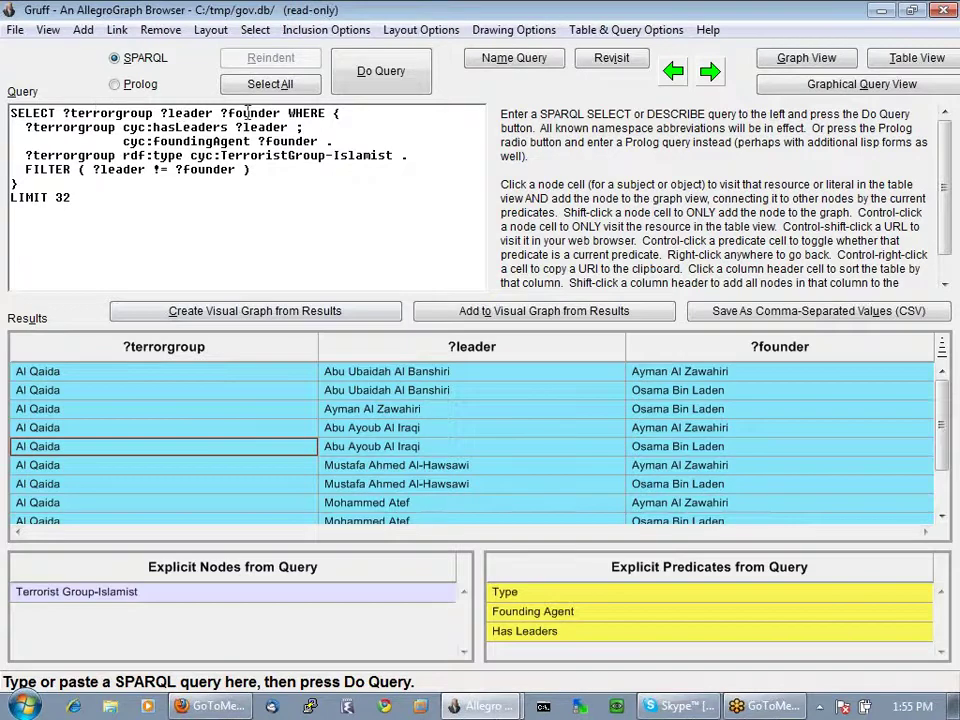
{"action": "scroll", "coordinate": [117, 450], "scroll_direction": "down", "scroll_amount": 2}
{"action": "scroll", "coordinate": [113, 454], "scroll_direction": "up", "scroll_amount": 2}
{"action": "scroll", "coordinate": [110, 447], "scroll_direction": "down", "scroll_amount": 2}
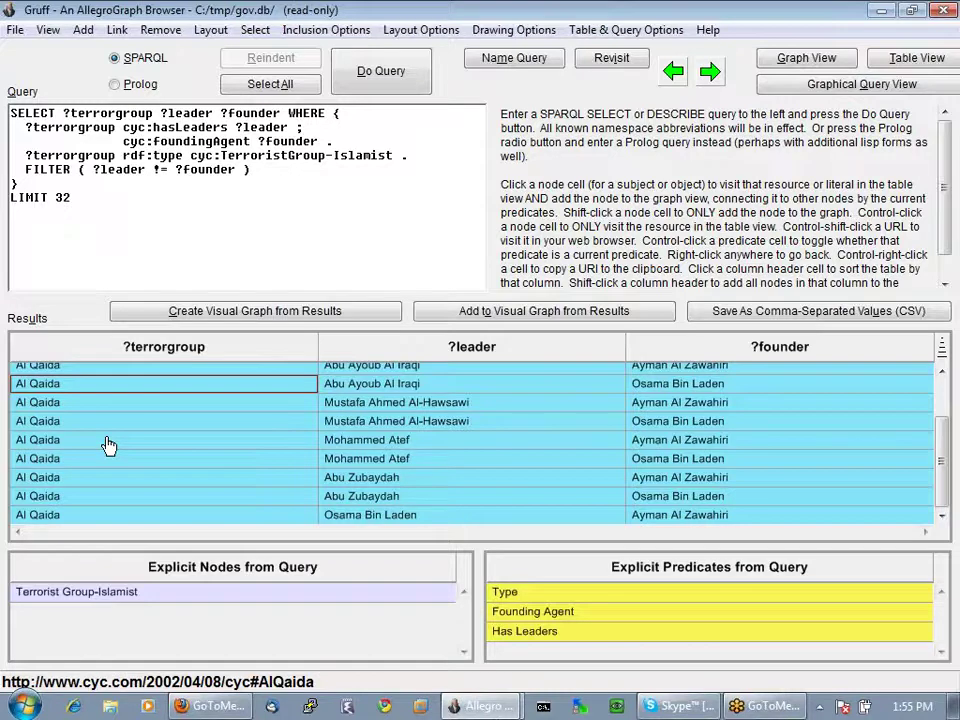
{"action": "right_click", "coordinate": [108, 440]}
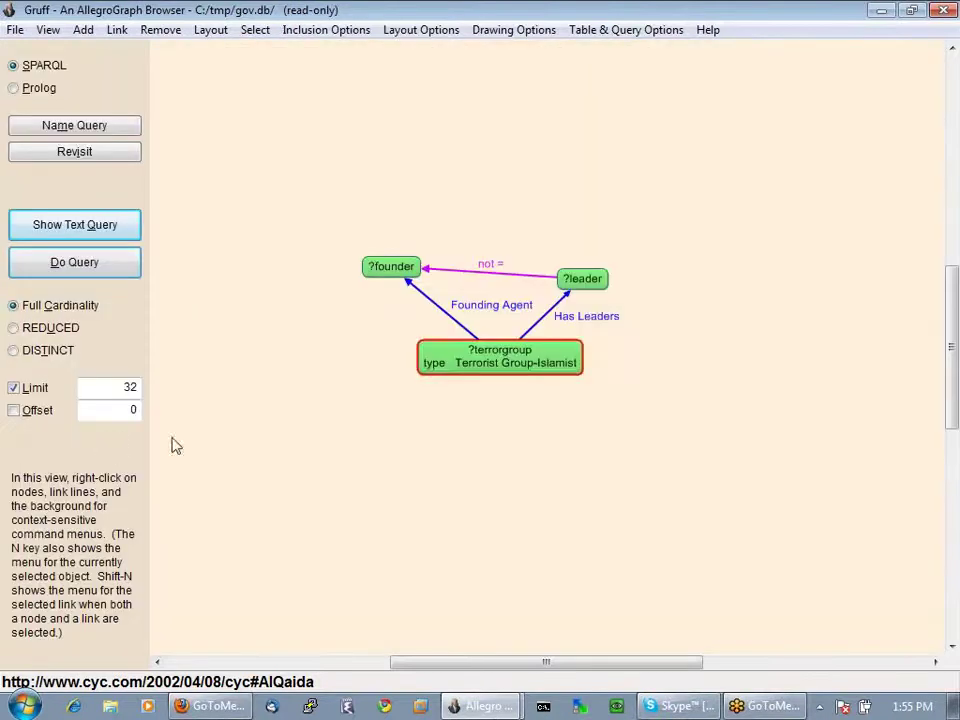
Add a new node variable named other above and to the right of ?leader in the query diagram.
{"action": "left_click", "coordinate": [591, 287]}
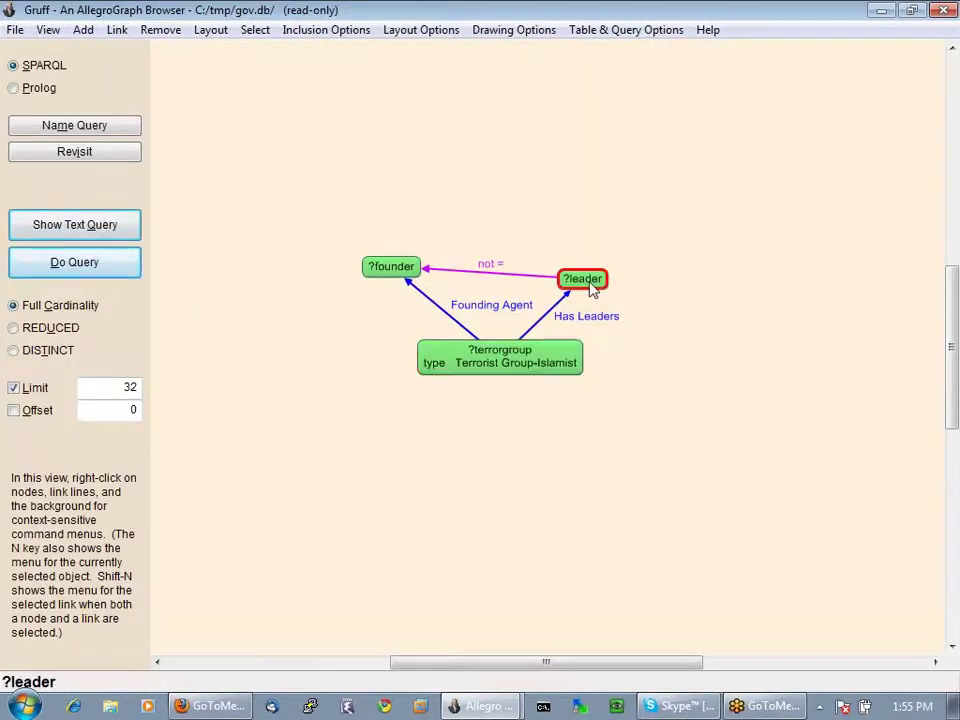
{"action": "right_click", "coordinate": [695, 207]}
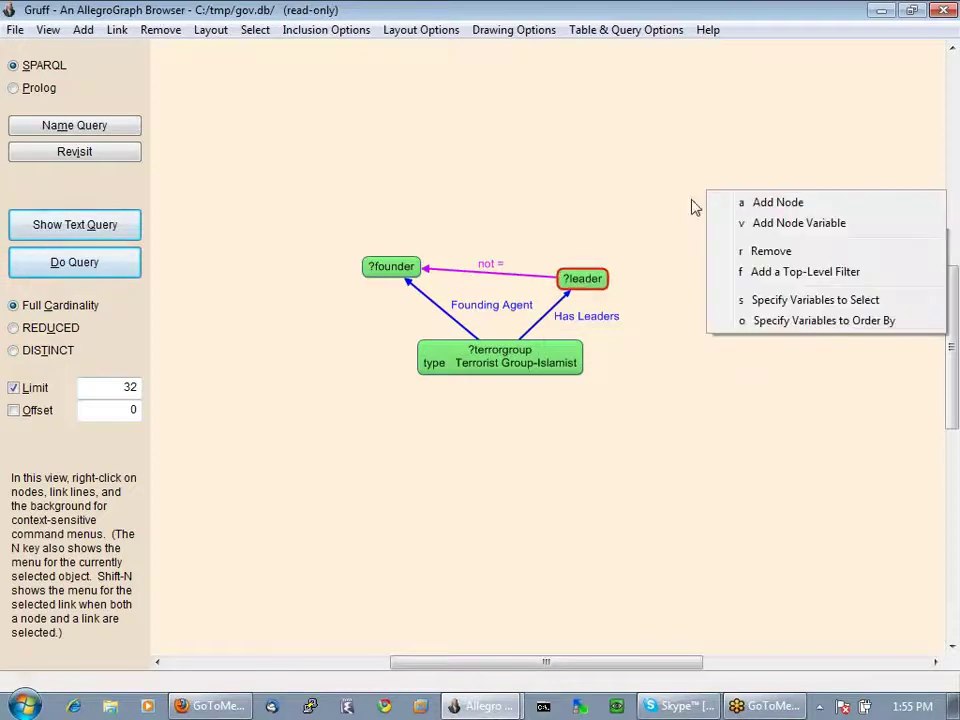
{"action": "left_click", "coordinate": [781, 224]}
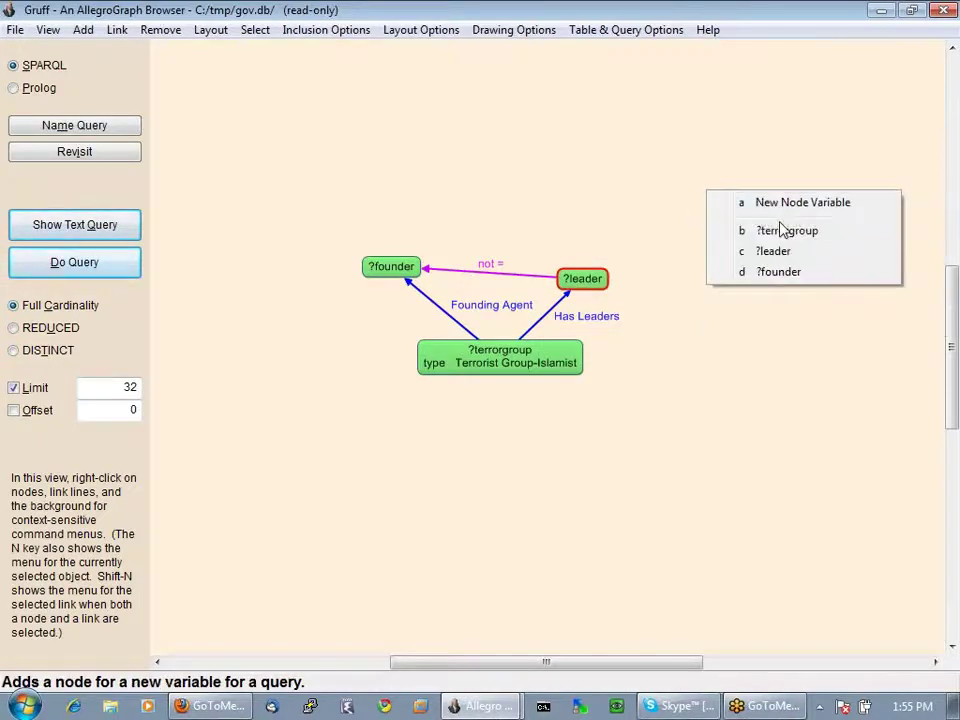
{"action": "left_click", "coordinate": [782, 204]}
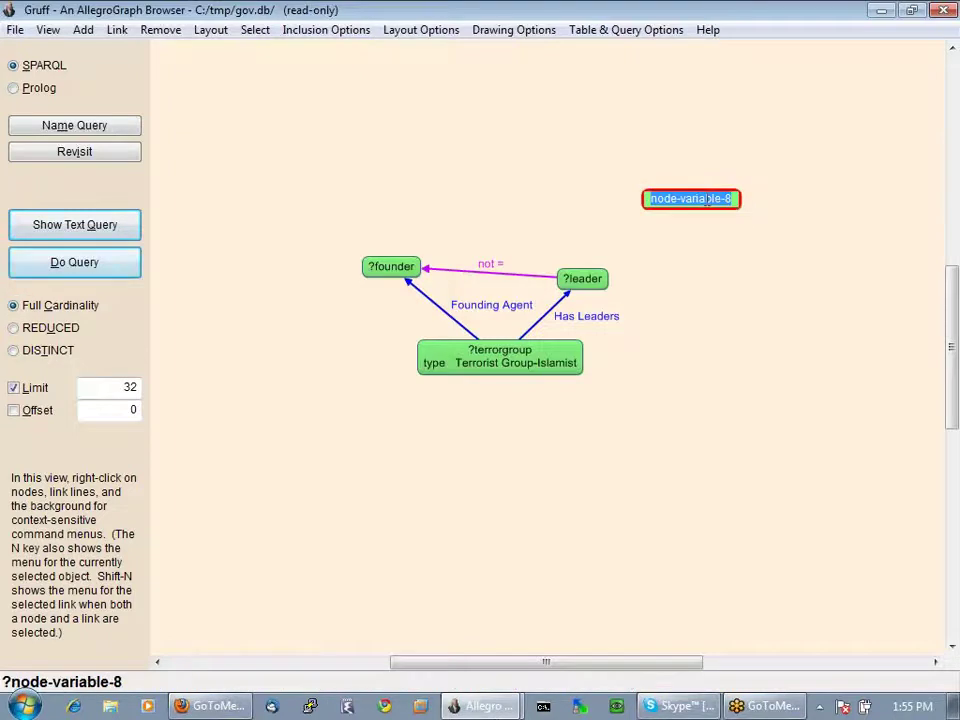
{"action": "type", "text": "other"}
{"action": "key", "text": "Return"}
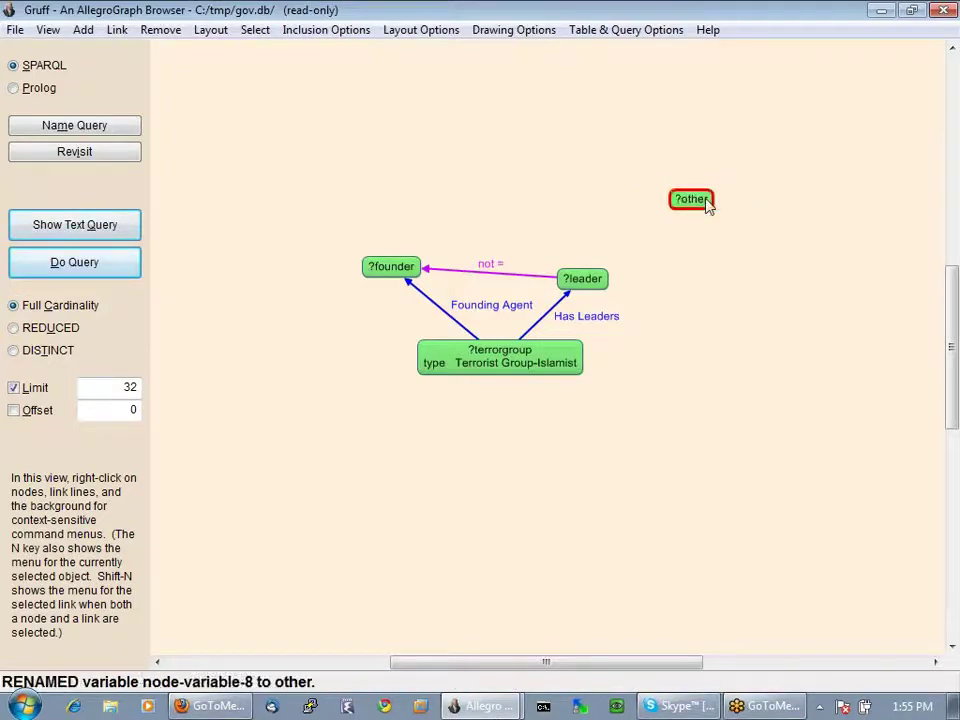
Connect ?leader to ?other with a predicate variable link named link.
{"action": "left_click", "coordinate": [585, 283]}
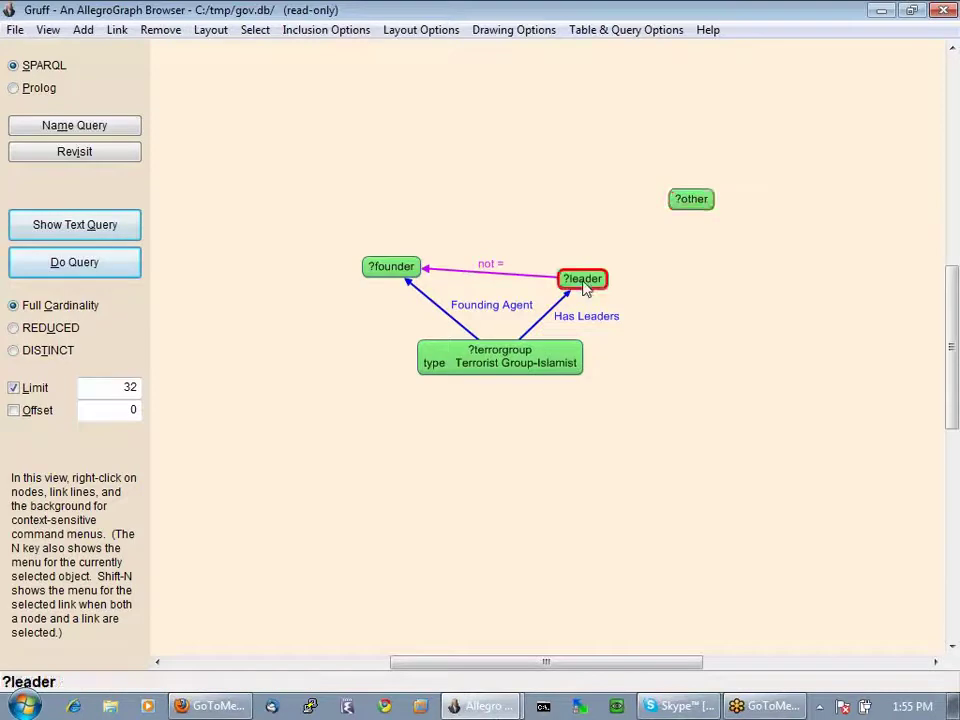
{"action": "right_click", "coordinate": [588, 285]}
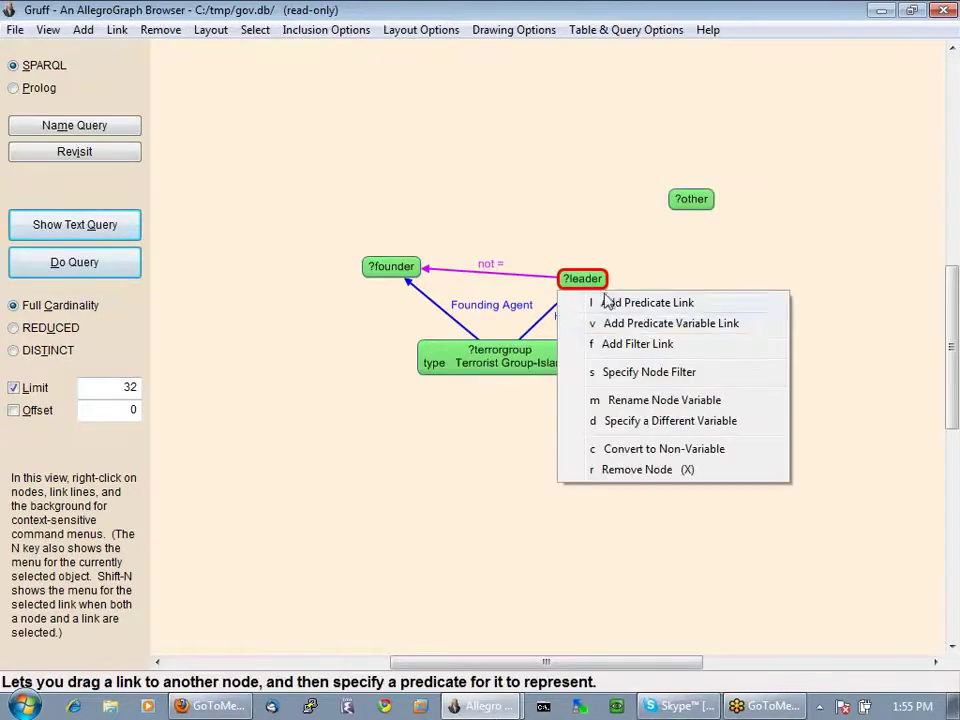
{"action": "left_click", "coordinate": [648, 330]}
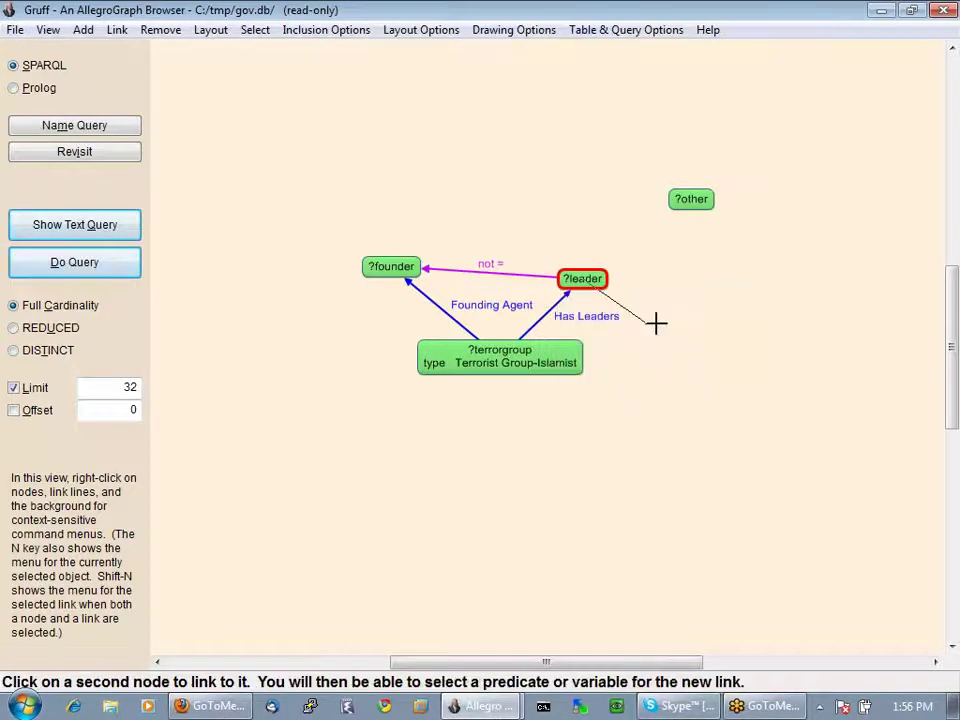
{"action": "left_click", "coordinate": [683, 204]}
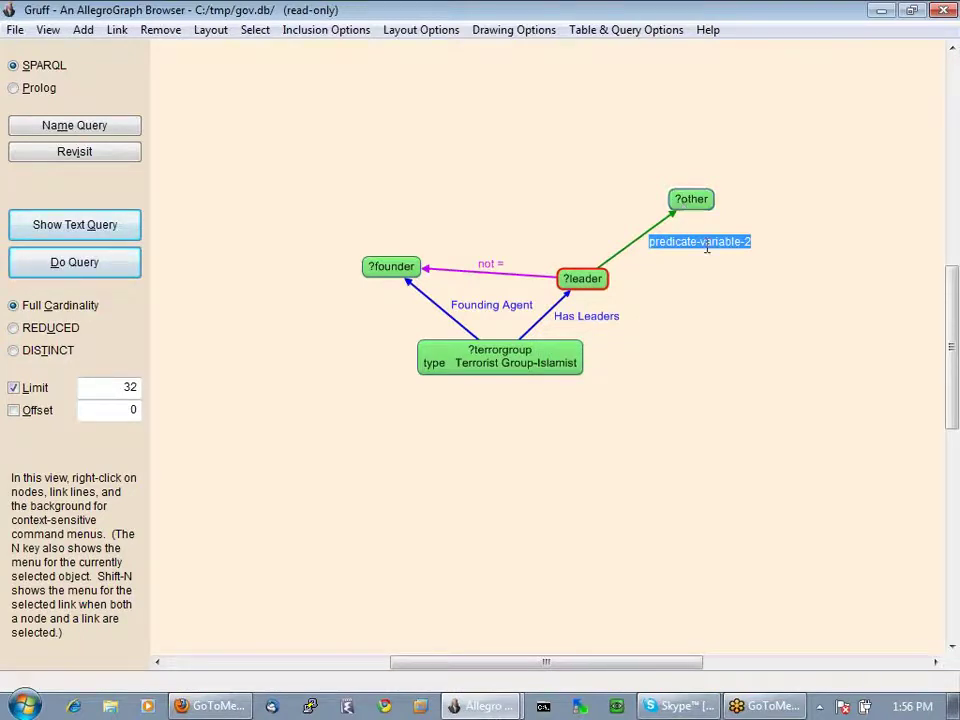
{"action": "type", "text": "link"}
{"action": "key", "text": "Return"}
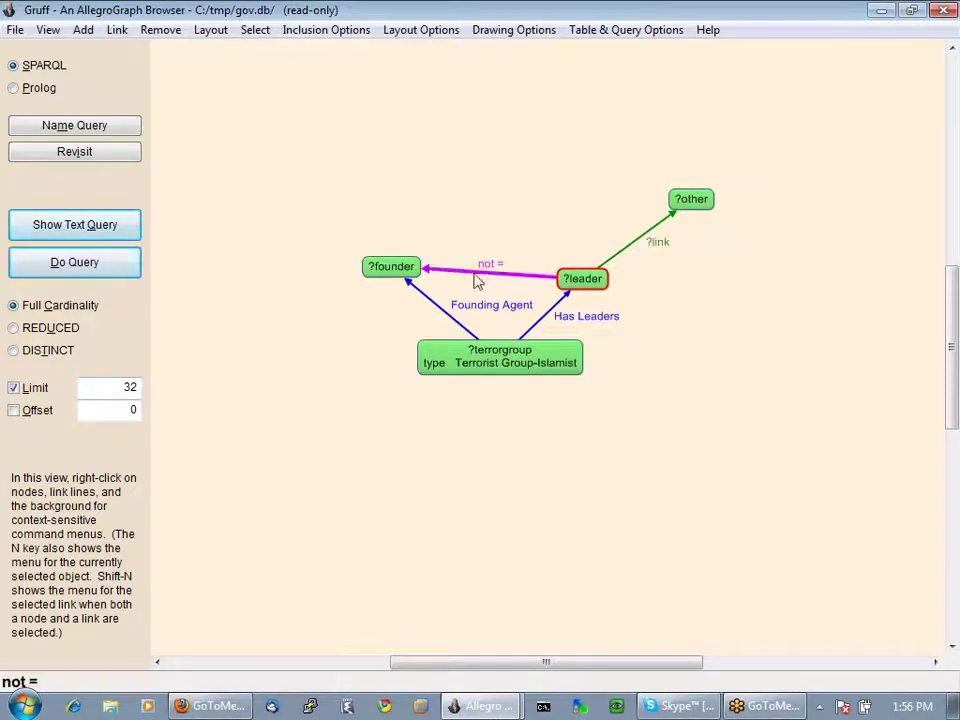
Run the query with the ?other and ?link variables, review the results, and return to the graphical query view.
{"action": "left_click", "coordinate": [79, 263]}
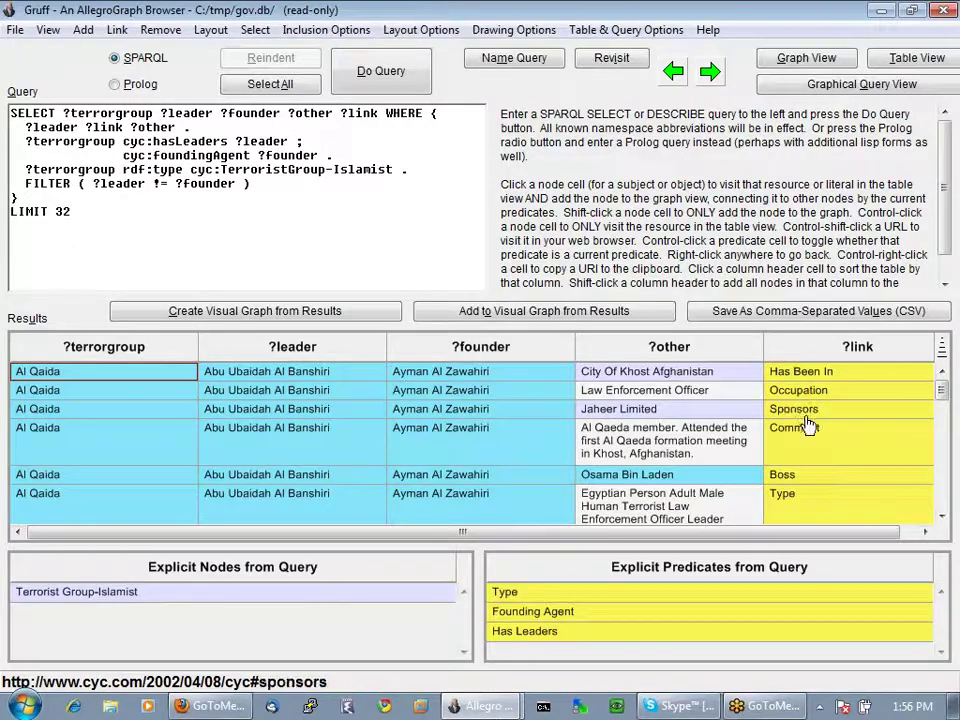
{"action": "mouse_move", "coordinate": [942, 388]}
{"action": "left_mouse_down"}
{"action": "mouse_move", "coordinate": [944, 460]}
{"action": "mouse_move", "coordinate": [951, 393]}
{"action": "left_mouse_up"}
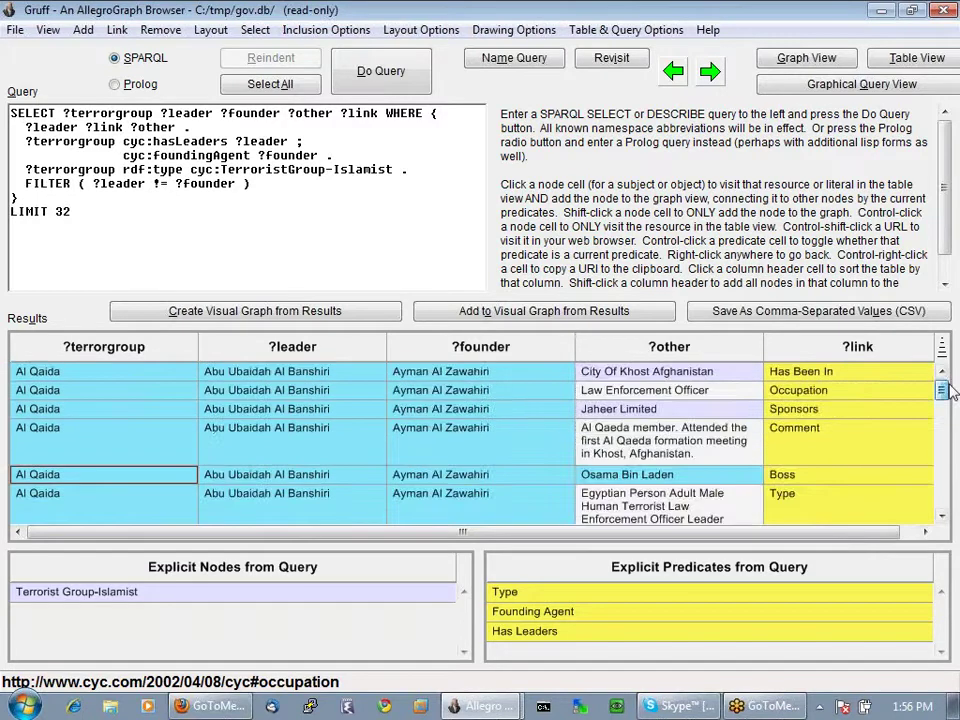
{"action": "right_click", "coordinate": [519, 452]}
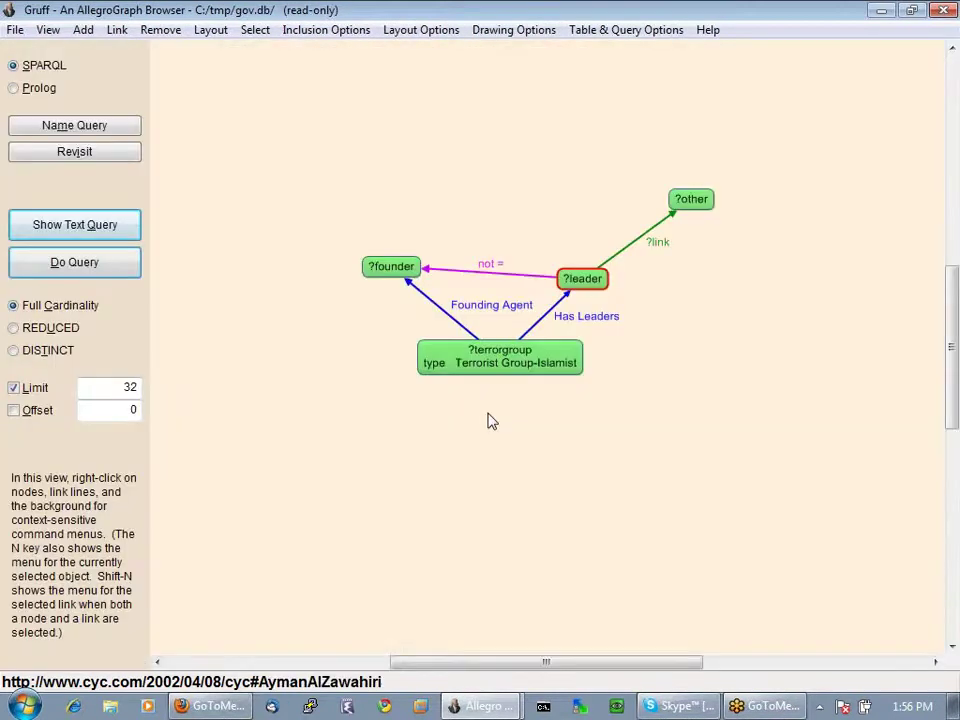
Add a regex node filter with the comparison value Osama to the ?leader variable.
{"action": "right_click", "coordinate": [592, 286]}
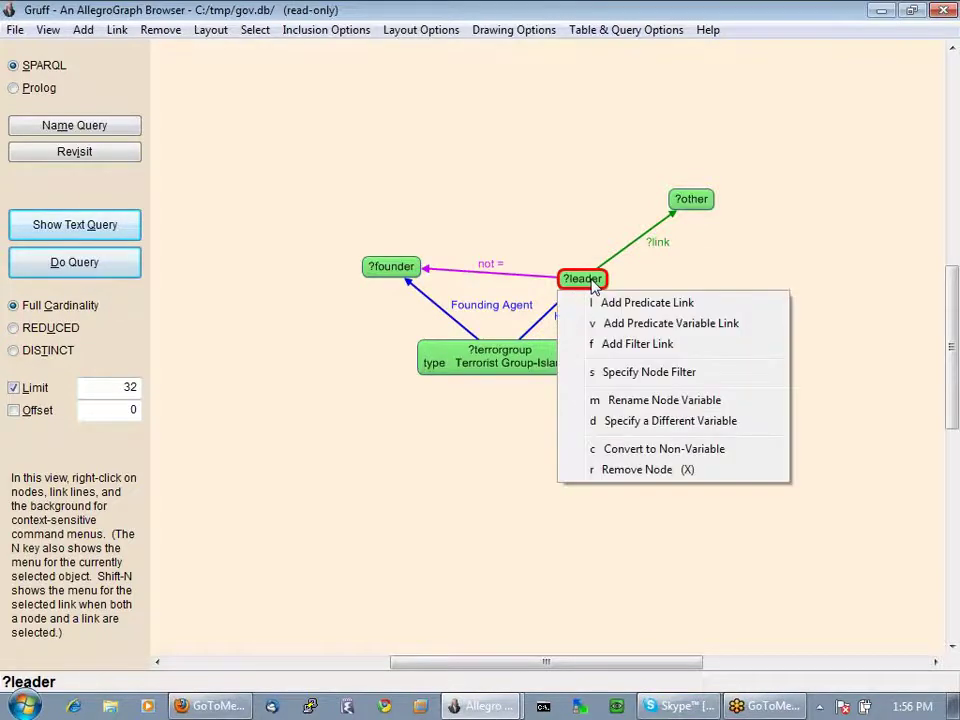
{"action": "left_click", "coordinate": [634, 373]}
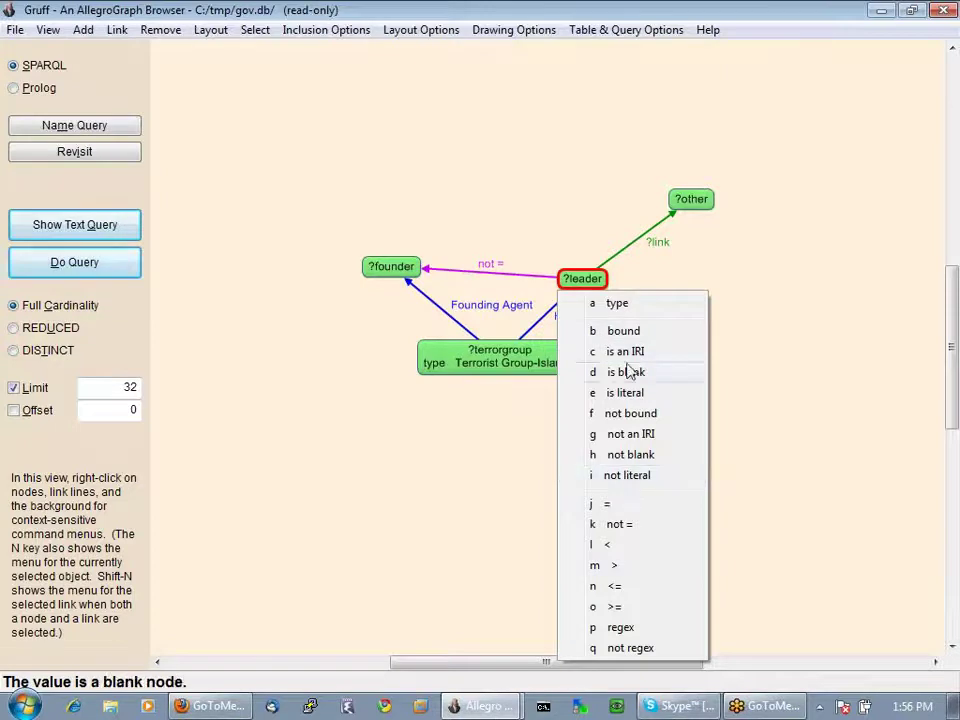
{"action": "left_click", "coordinate": [622, 628]}
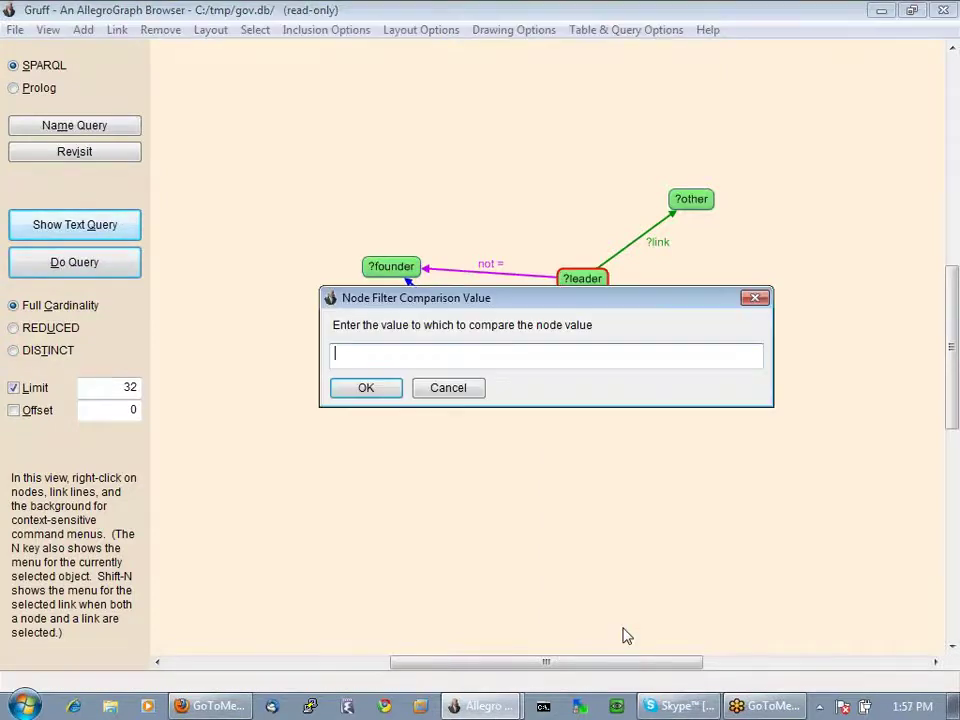
{"action": "type", "text": "Osama"}
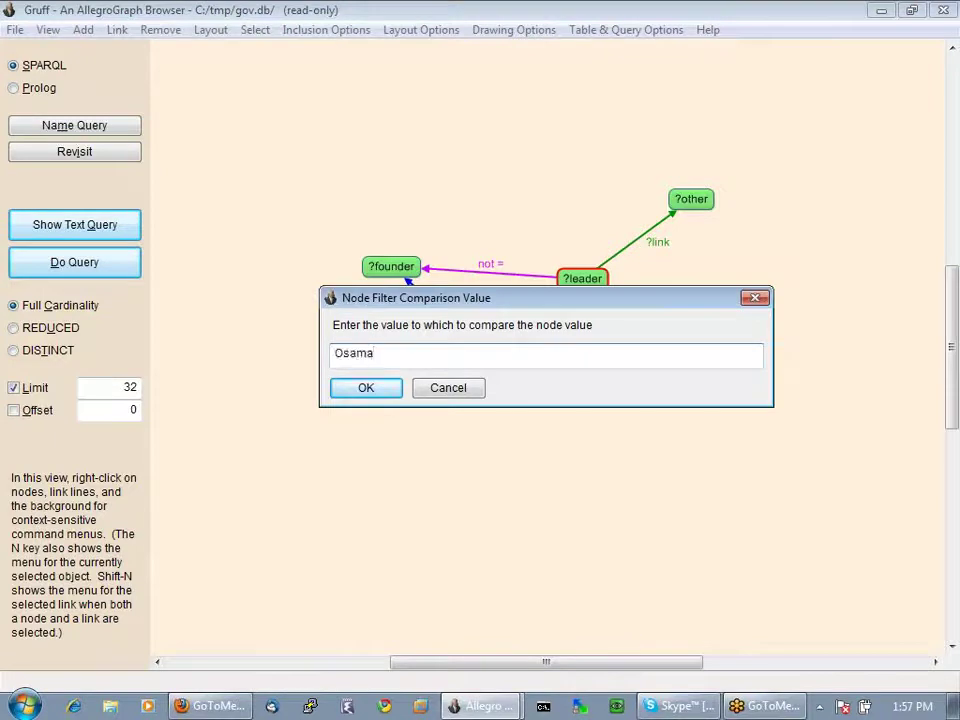
{"action": "left_click", "coordinate": [368, 392]}
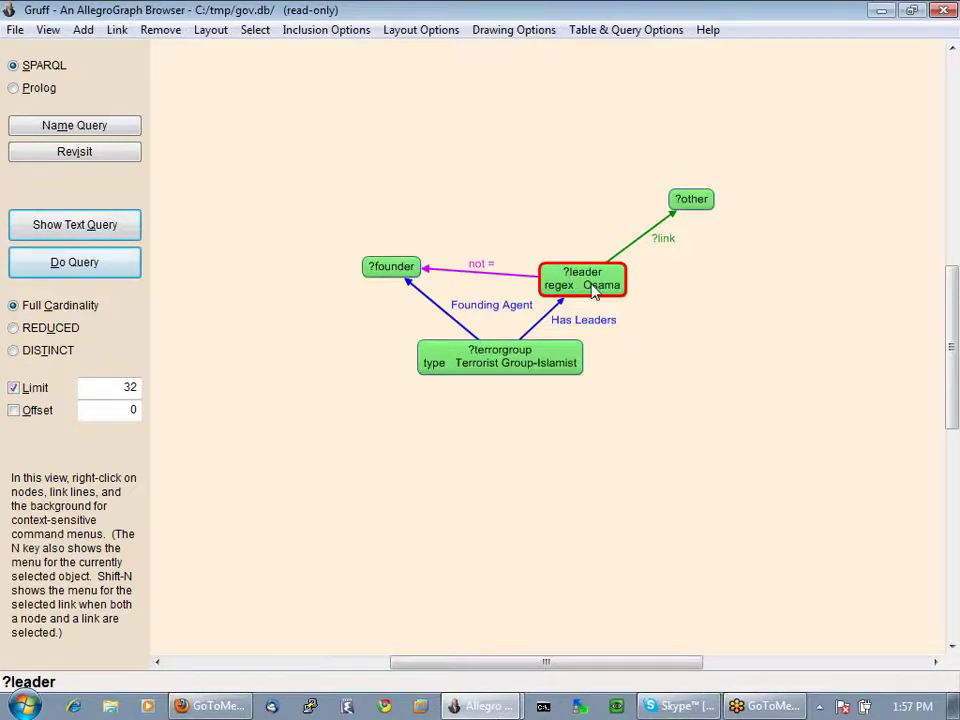
Run the query restricted by the regex filter, examine its text and results, and return to the graphical query view.
{"action": "left_click", "coordinate": [74, 262]}
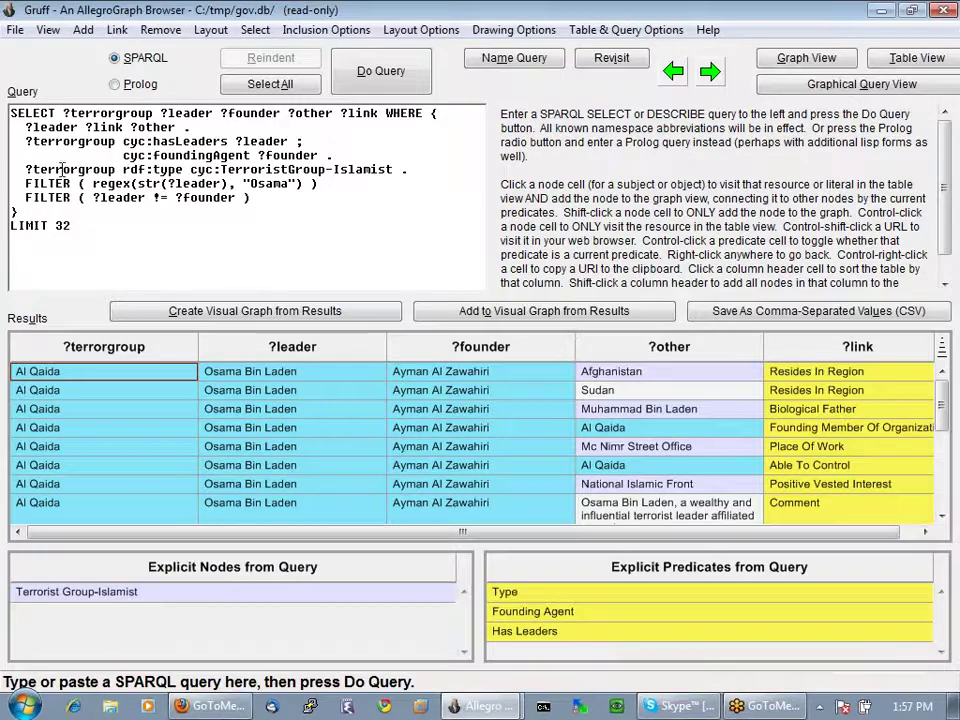
{"action": "right_click", "coordinate": [121, 234]}
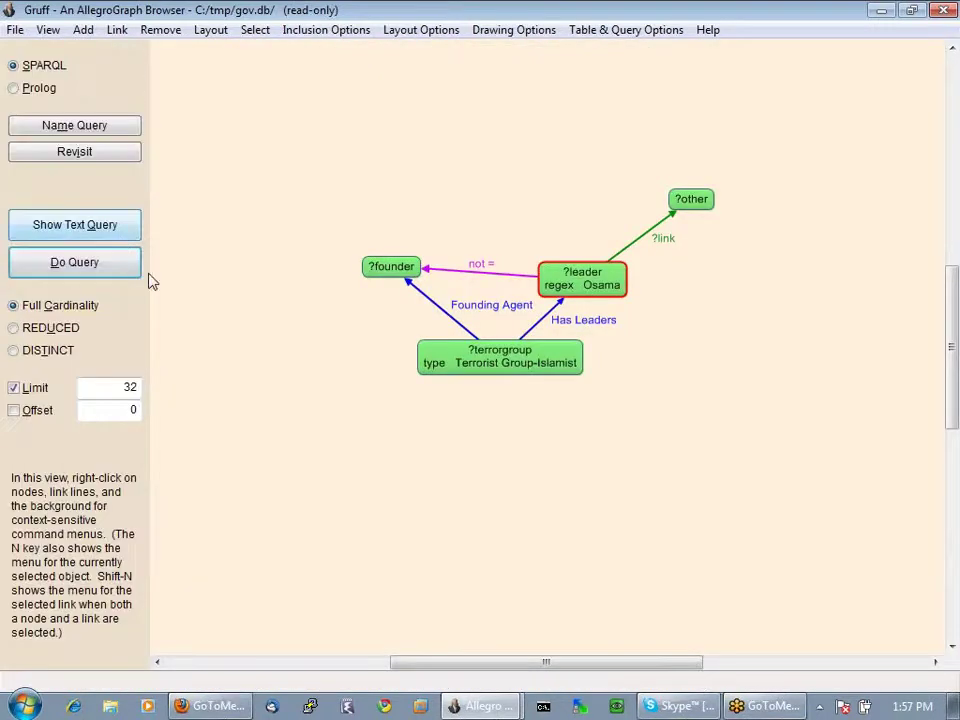
Specify ?other and ?leader, in that order, as the only variables the query selects.
{"action": "right_click", "coordinate": [419, 505]}
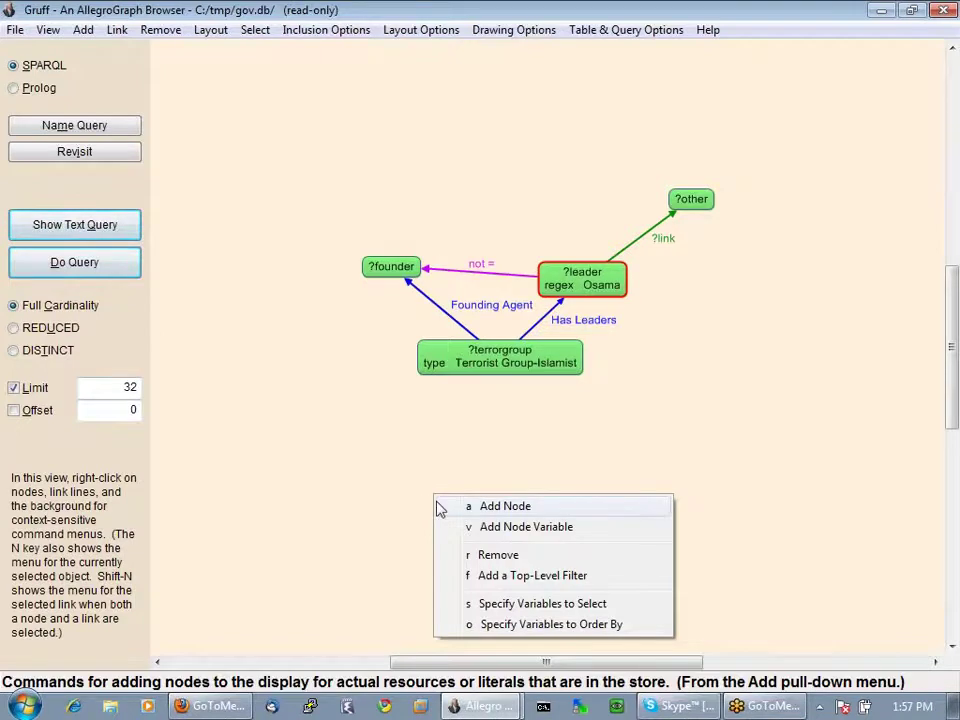
{"action": "left_click", "coordinate": [541, 605]}
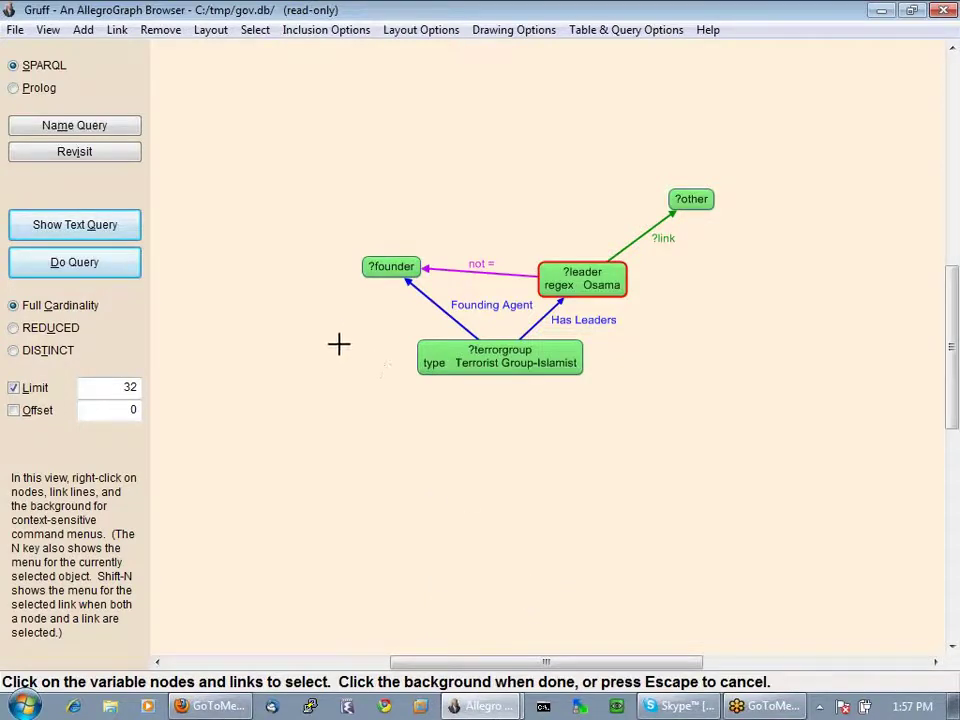
{"action": "left_click", "coordinate": [690, 199]}
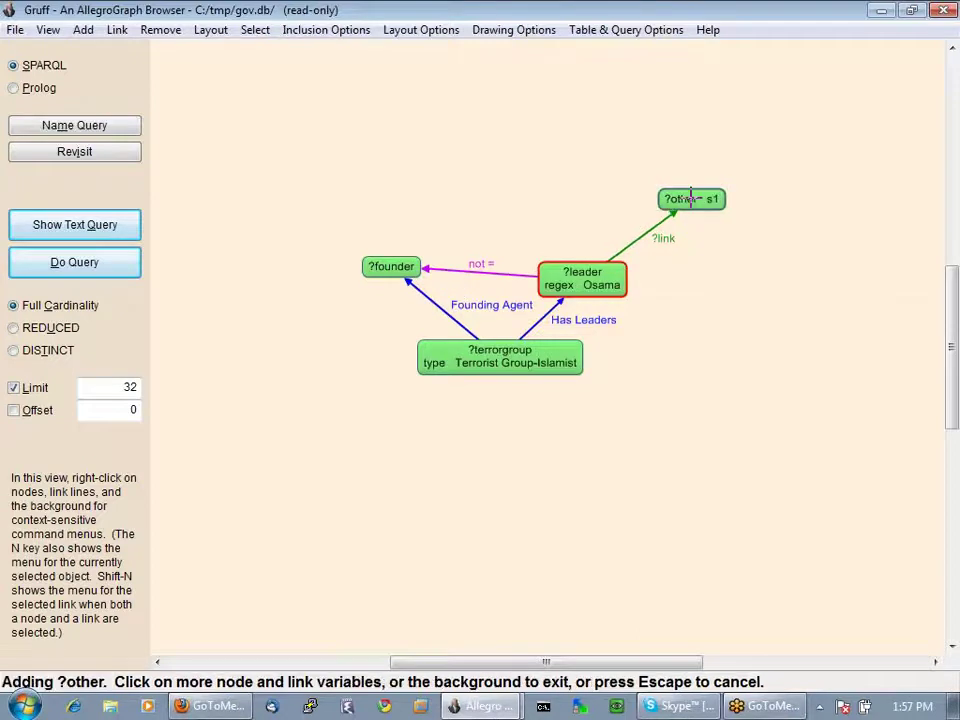
{"action": "left_click", "coordinate": [588, 281]}
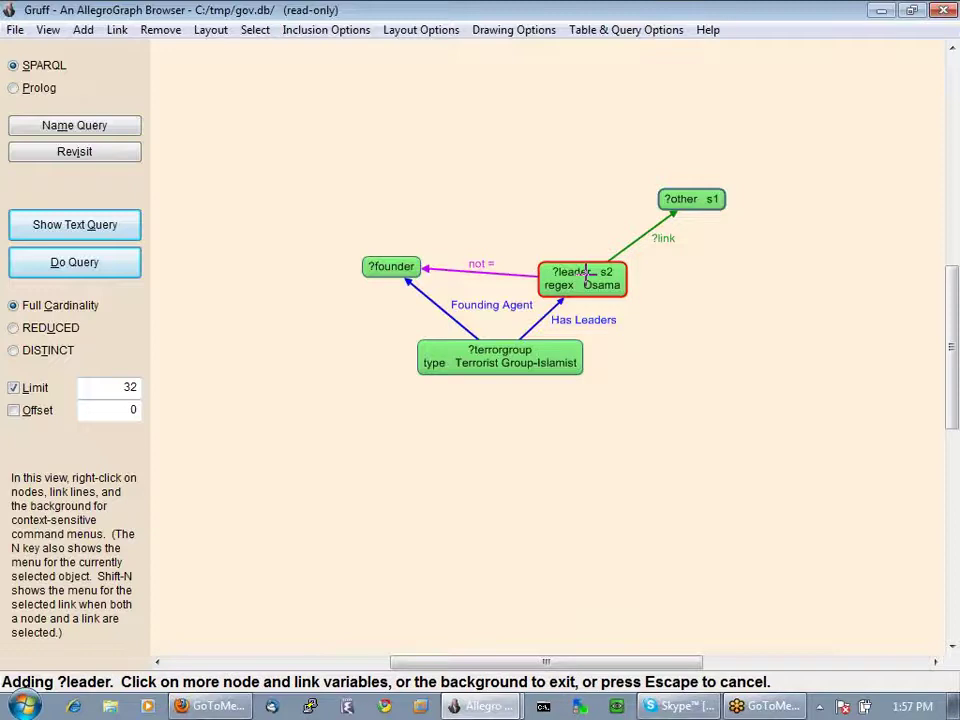
{"action": "left_click", "coordinate": [180, 324]}
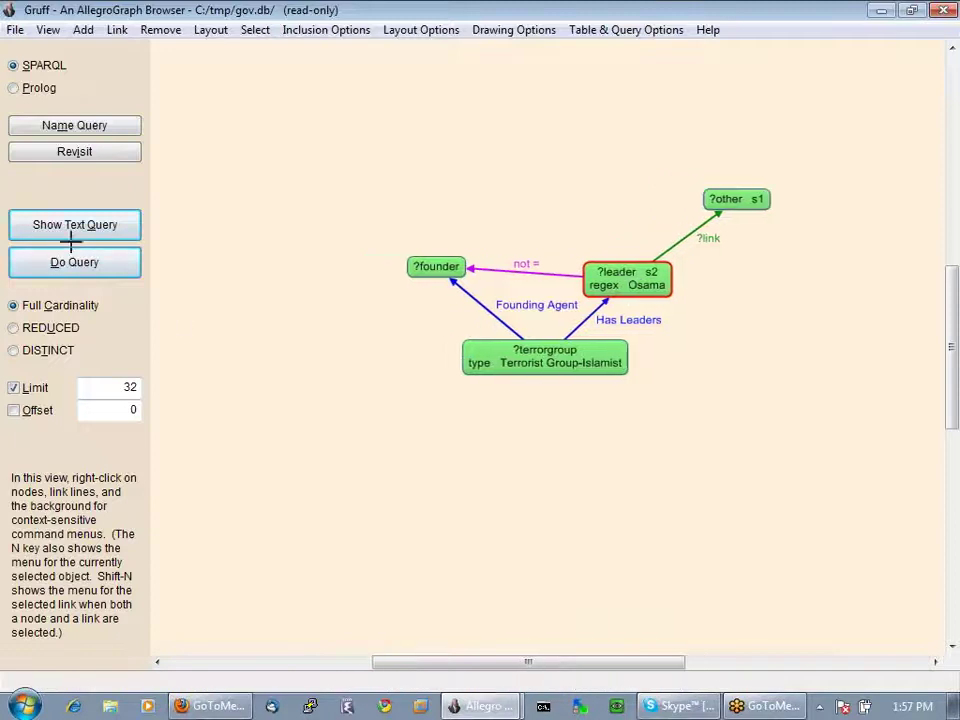
Examine the variables in the SELECT clause of the text query and return to the graphical query view.
{"action": "left_click", "coordinate": [73, 224]}
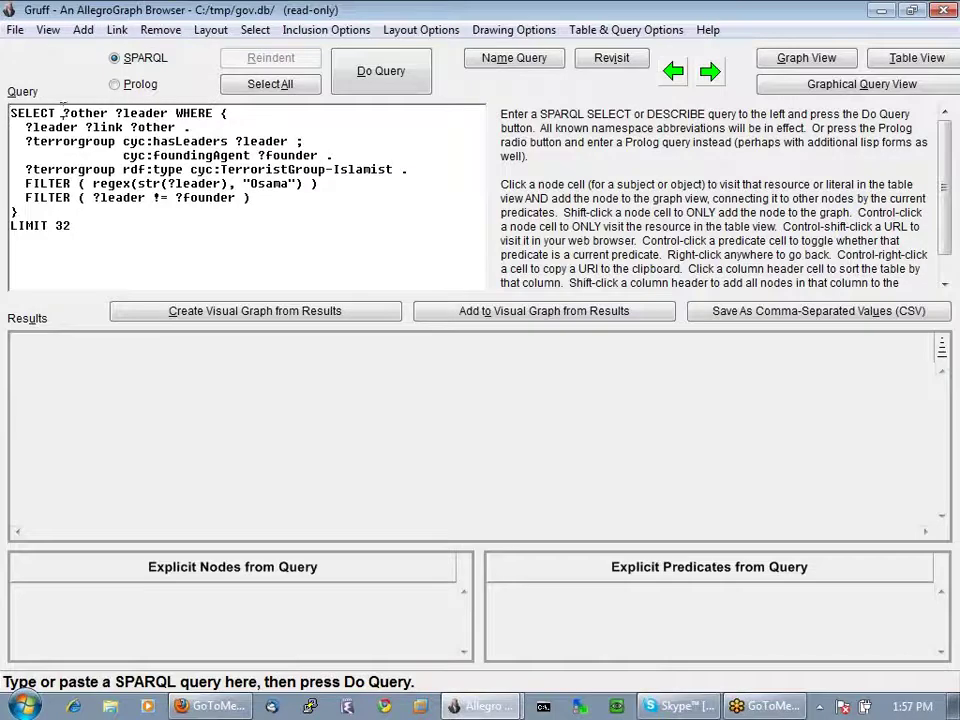
{"action": "double_click", "coordinate": [64, 112]}
{"action": "left_click_drag", "start_coordinate": [116, 113], "coordinate": [169, 113]}
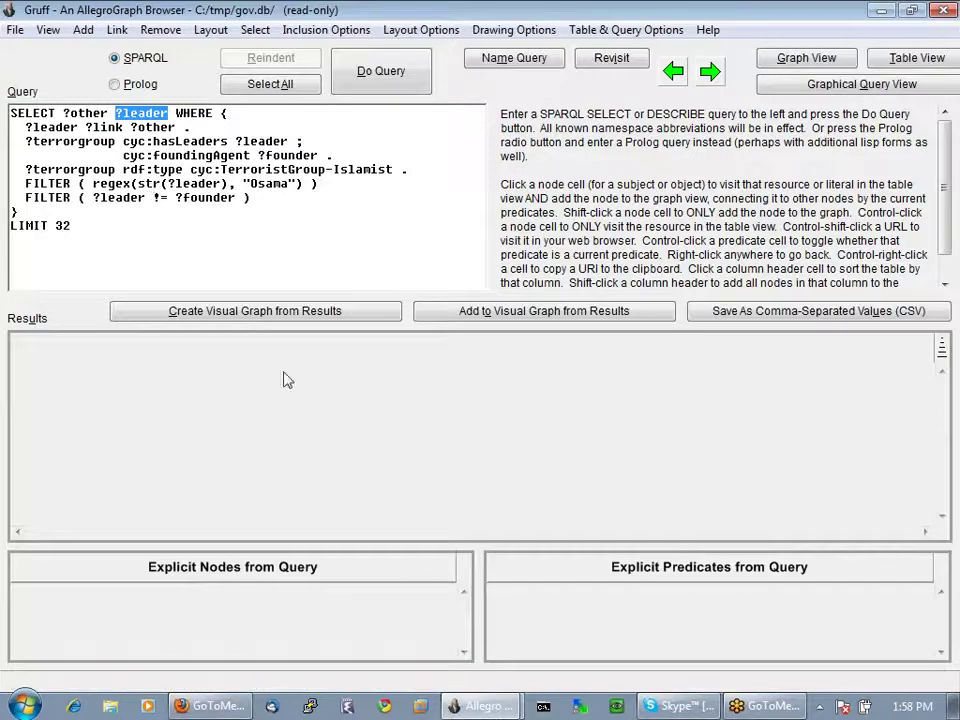
{"action": "right_click", "coordinate": [383, 476]}
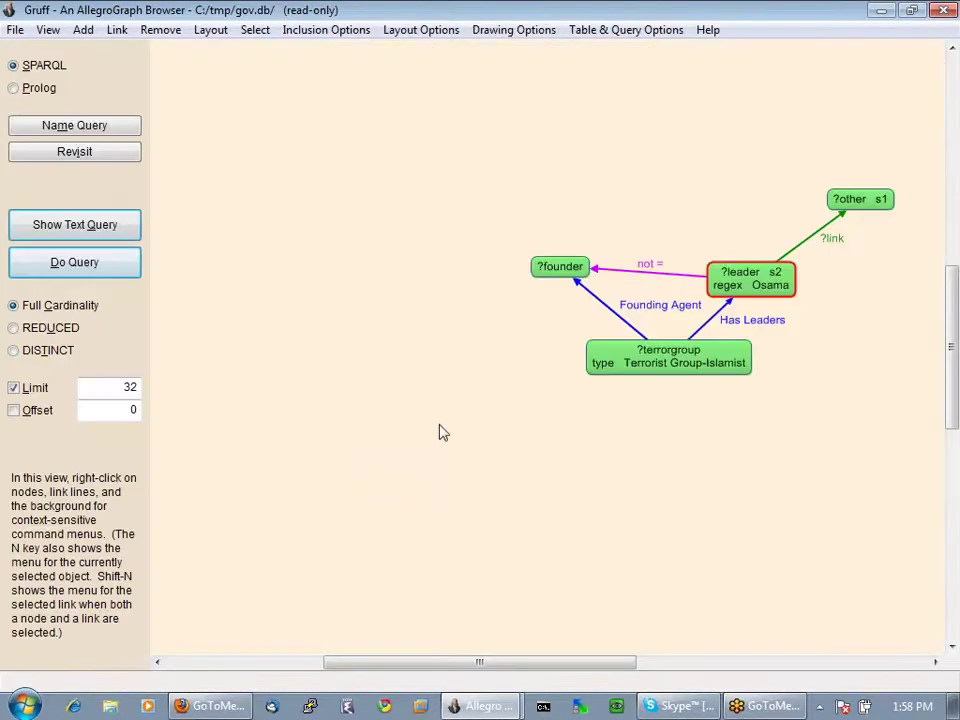
Clear the specified select variables so that the query selects all variables.
{"action": "key", "text": "r"}
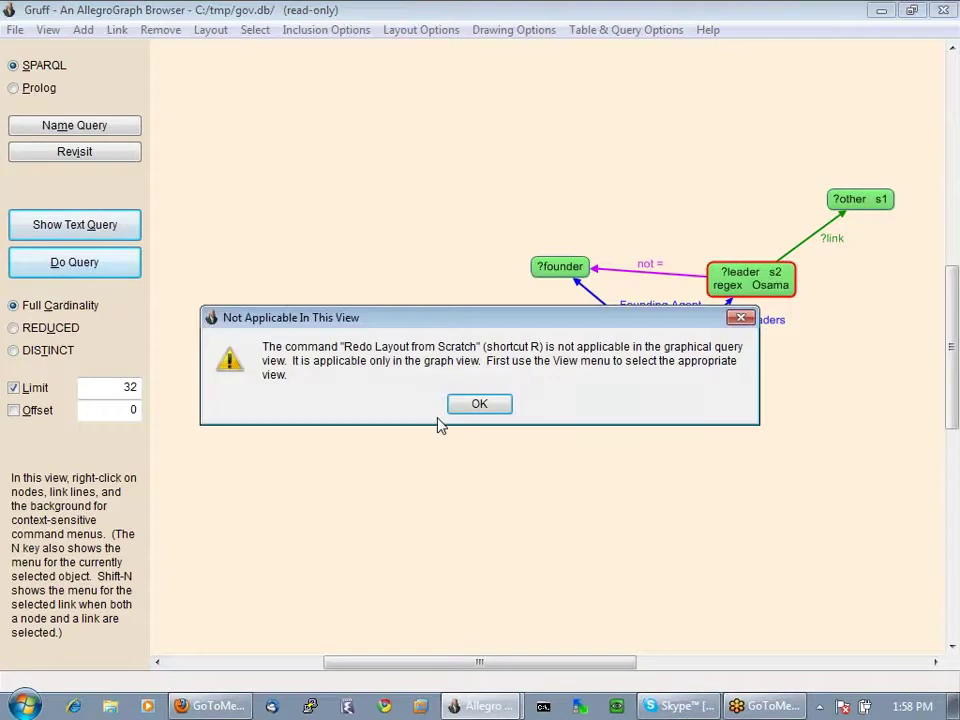
{"action": "left_click", "coordinate": [467, 405]}
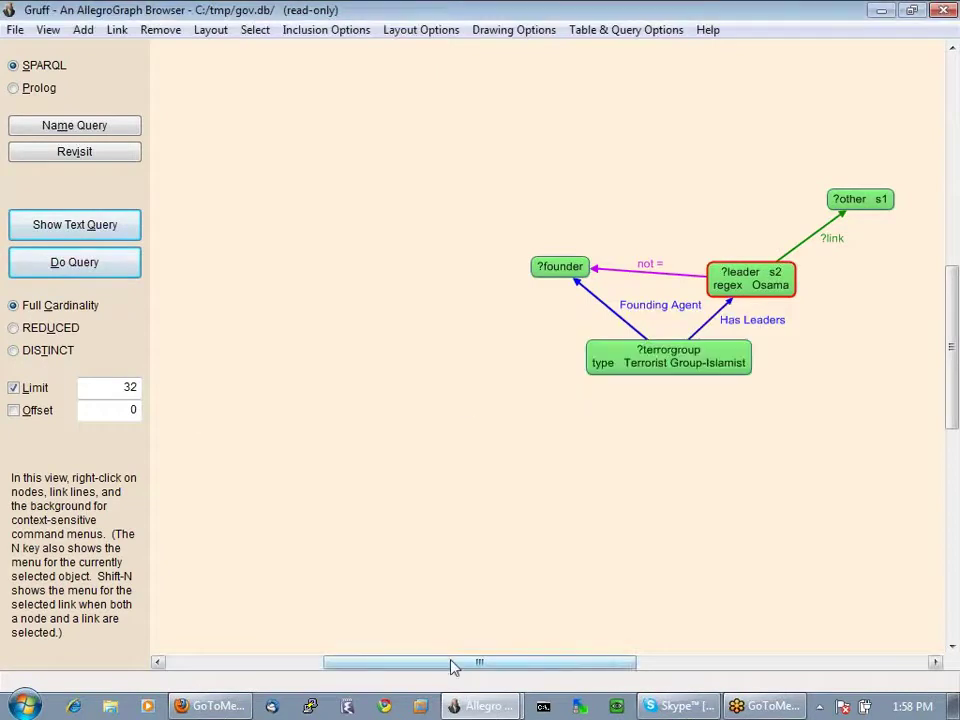
{"action": "left_click_drag", "start_coordinate": [450, 666], "coordinate": [506, 666]}
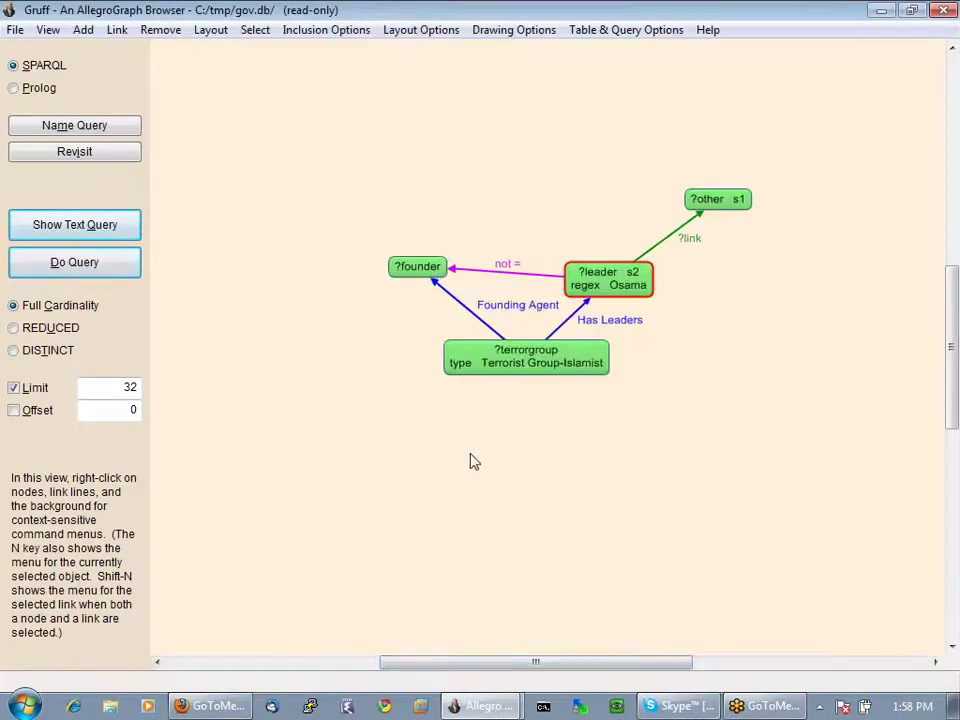
{"action": "right_click", "coordinate": [505, 510]}
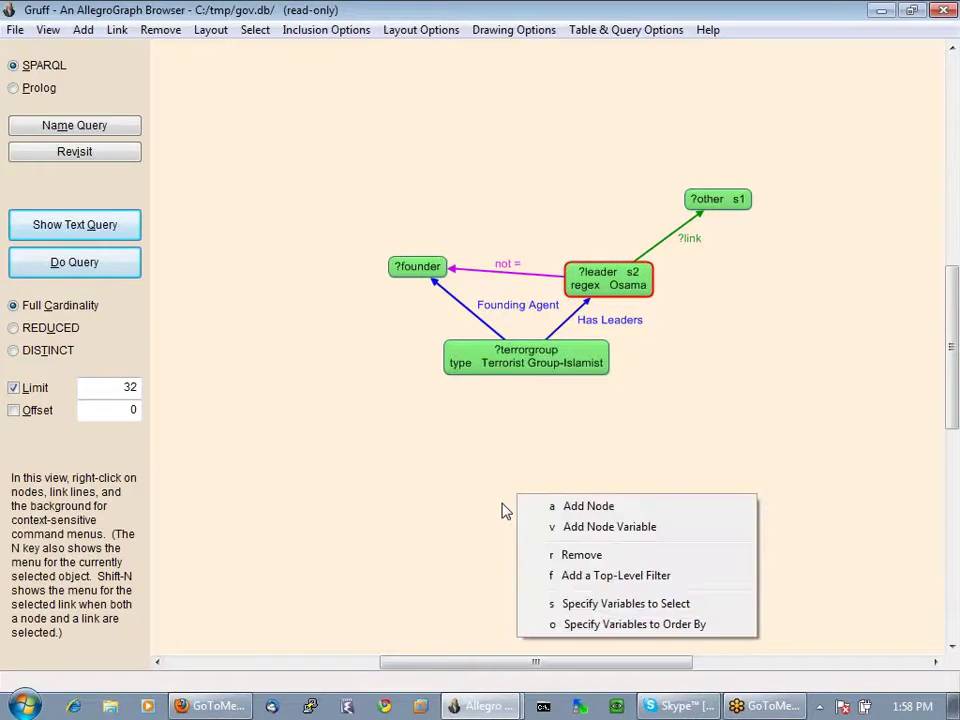
{"action": "left_click", "coordinate": [605, 604]}
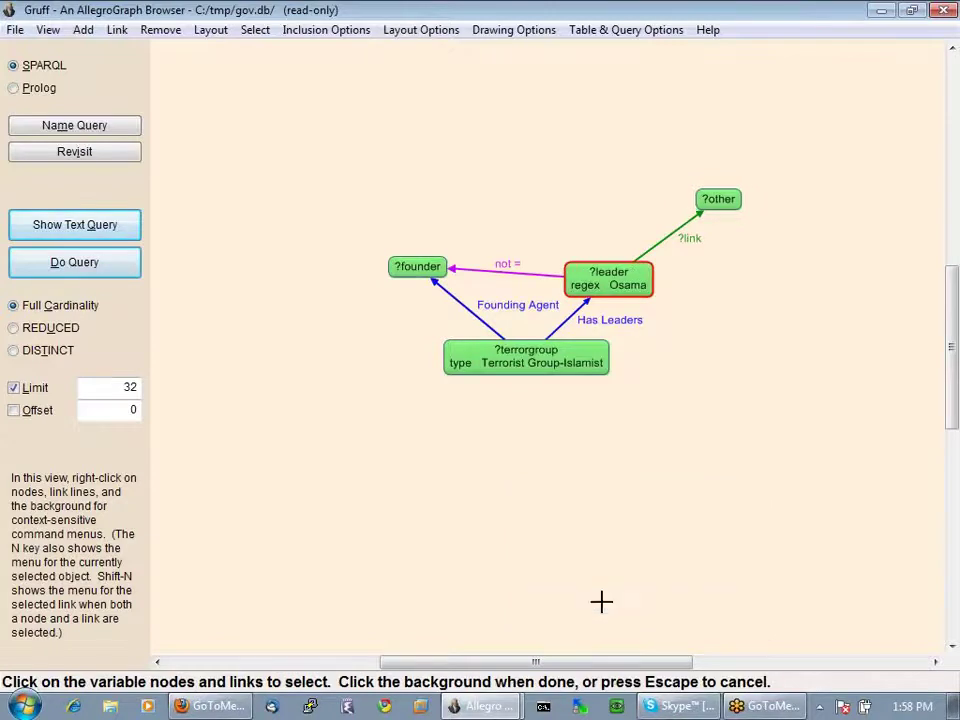
{"action": "left_click", "coordinate": [548, 458]}
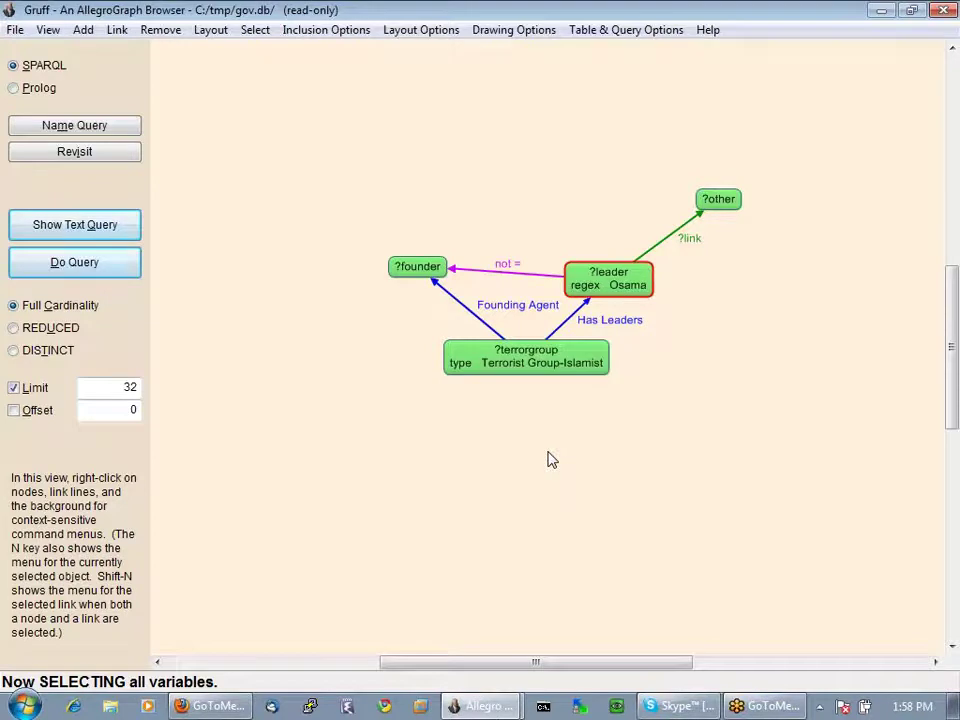
Order the query by ?other, ?founder and ?leader, and check the ORDER BY clause in the text query before returning to the graphical view.
{"action": "right_click", "coordinate": [530, 538]}
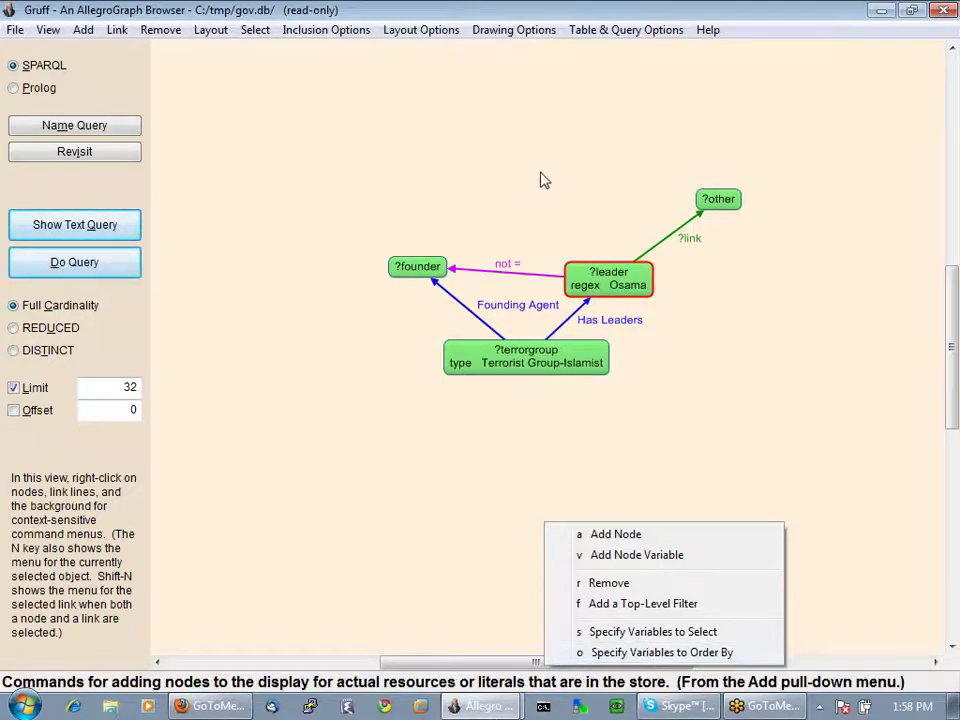
{"action": "left_click", "coordinate": [643, 652]}
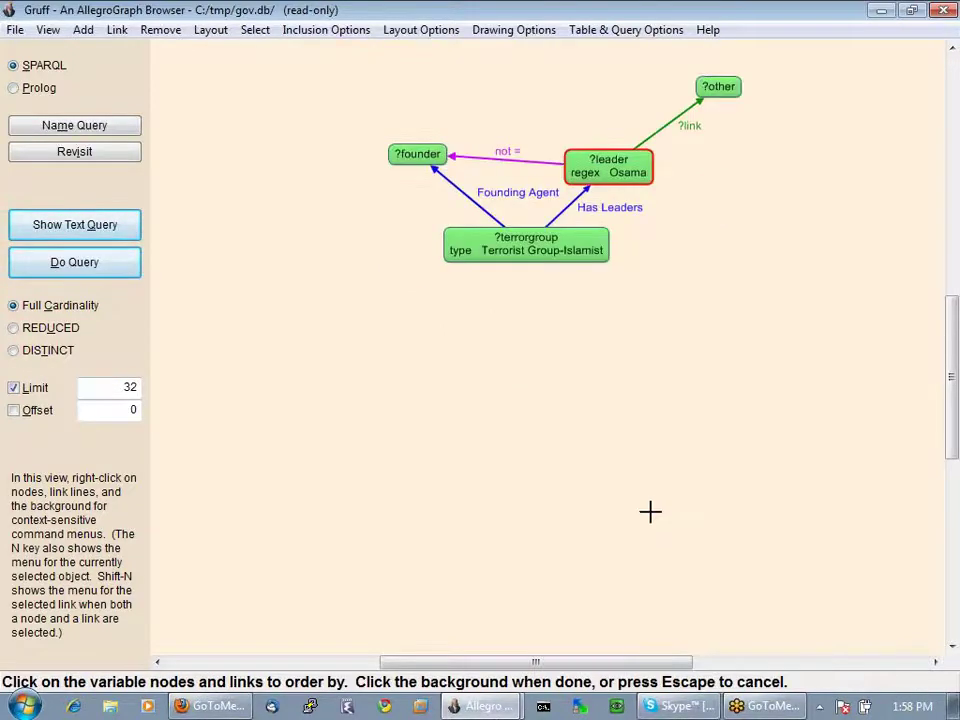
{"action": "left_click", "coordinate": [716, 86]}
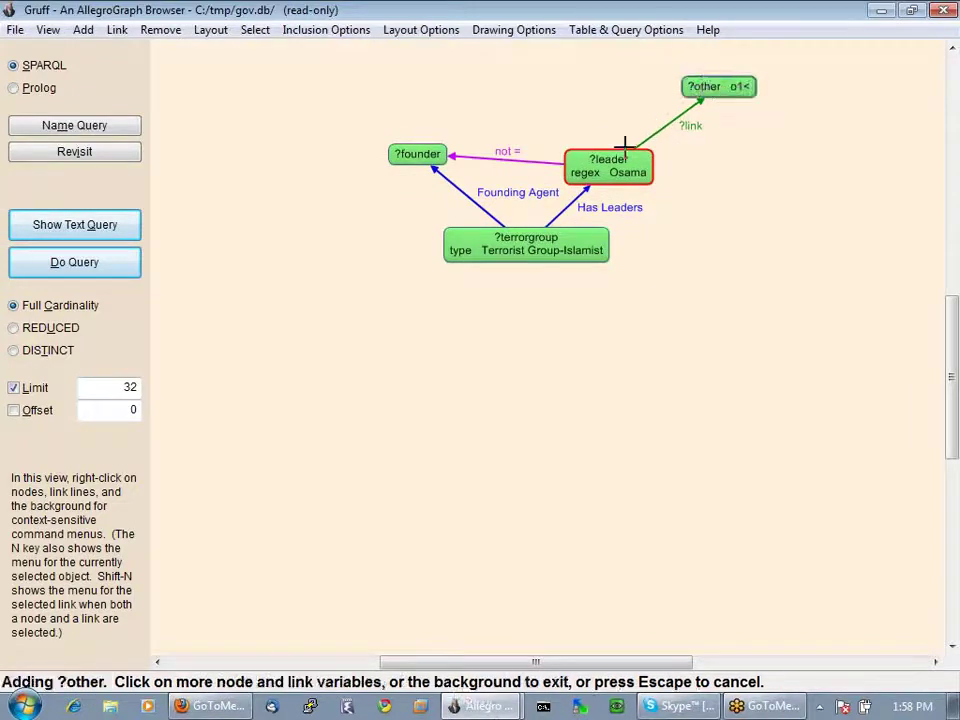
{"action": "left_click", "coordinate": [418, 156]}
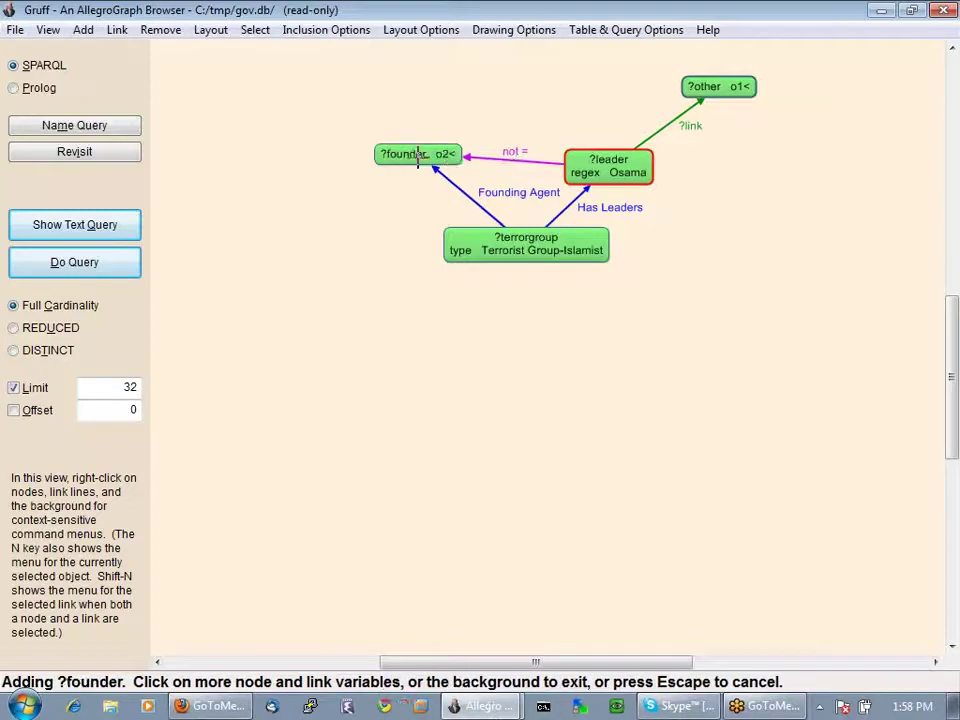
{"action": "left_click", "coordinate": [581, 161]}
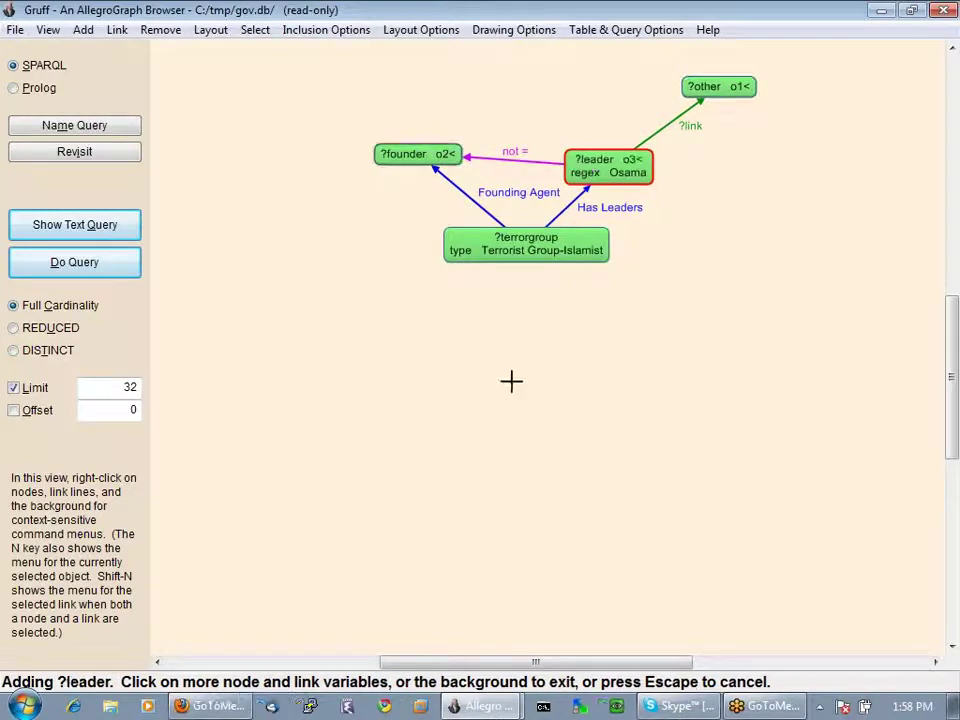
{"action": "left_click", "coordinate": [254, 376]}
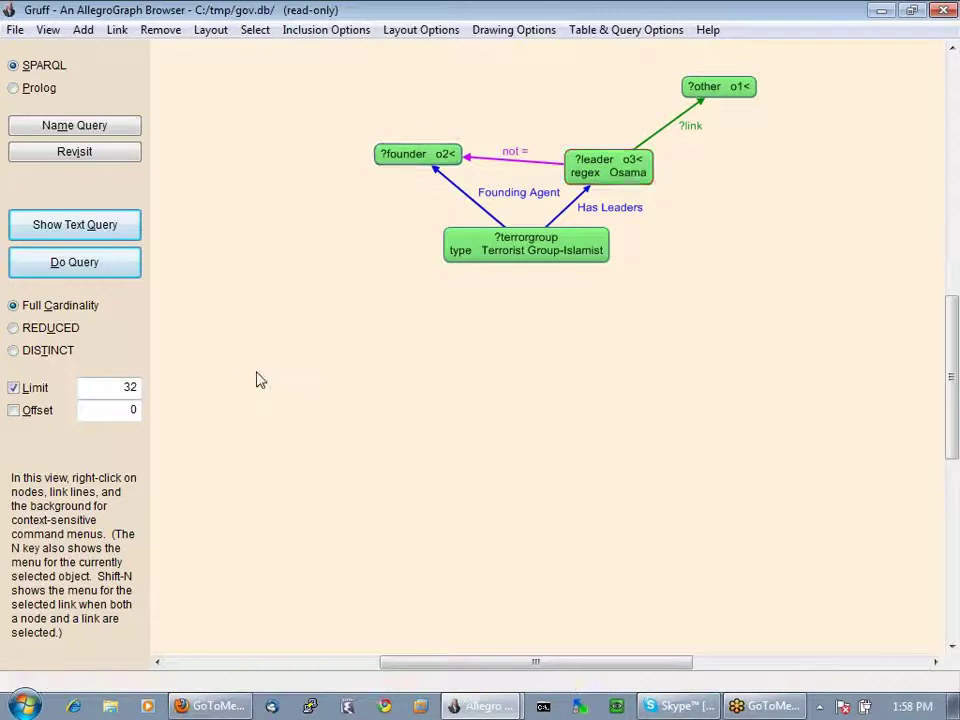
{"action": "left_click", "coordinate": [75, 224]}
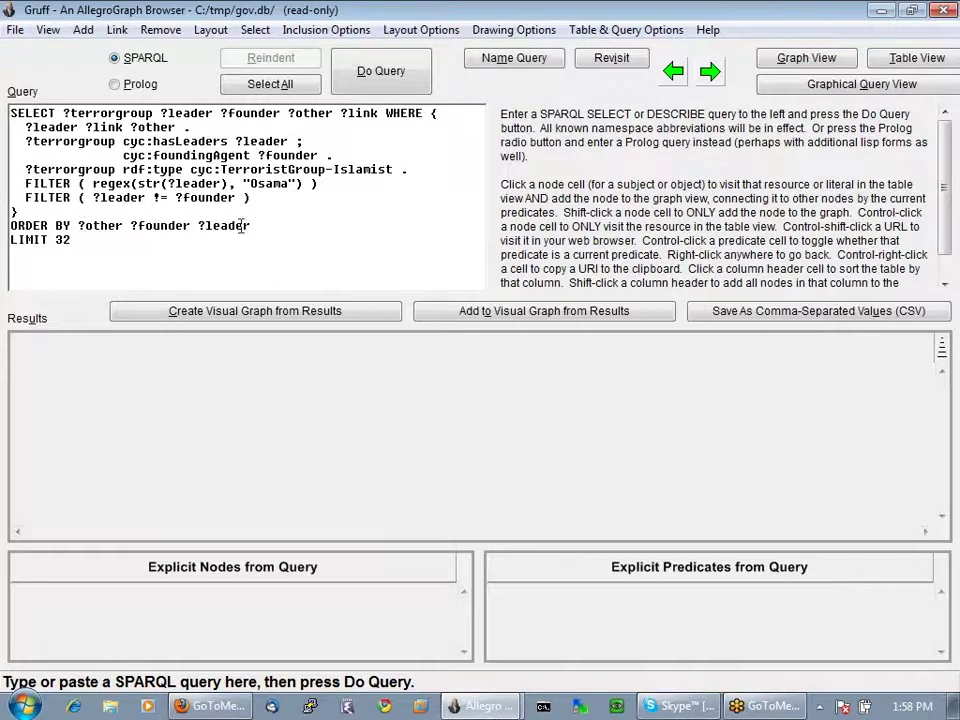
{"action": "right_click", "coordinate": [339, 370]}
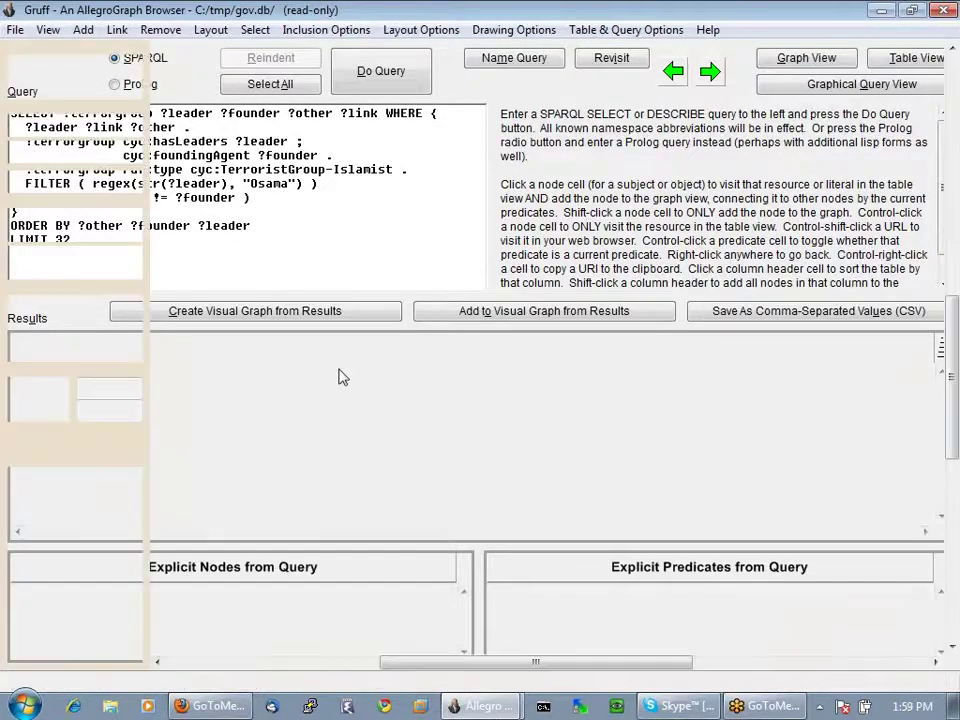